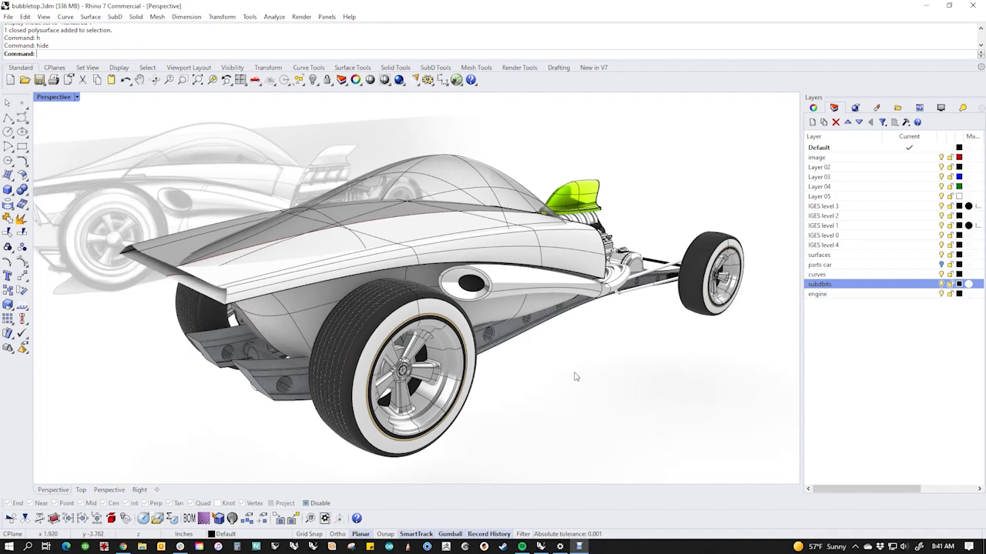
- Isolate the car body SubD by hiding every other object
right_drag(626, 388, 408, 380)
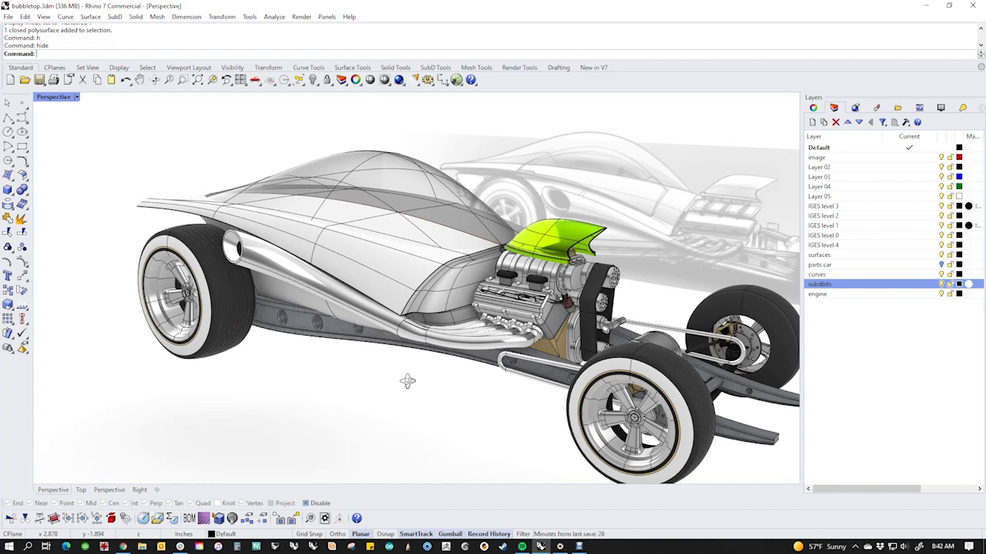
right_drag(415, 385, 515, 368)
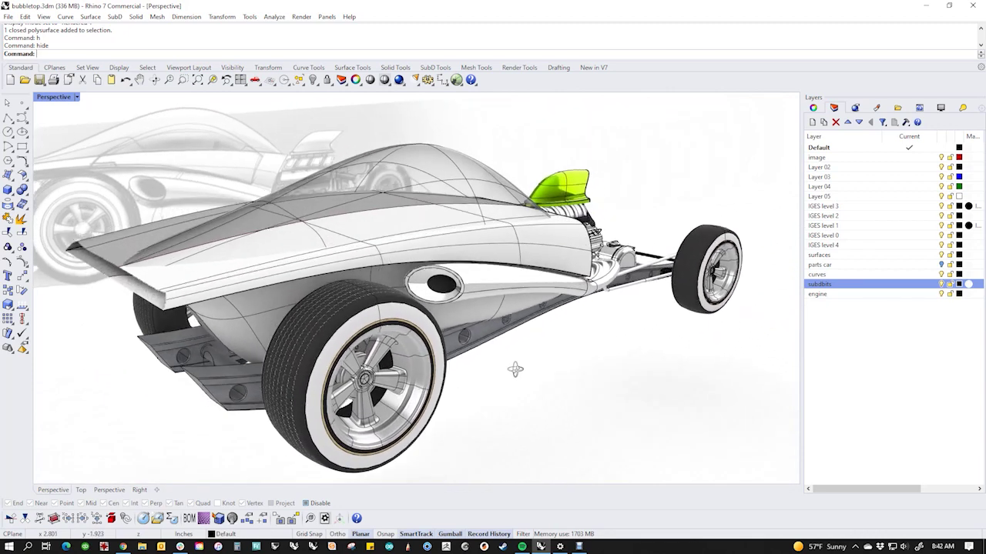
click(278, 303)
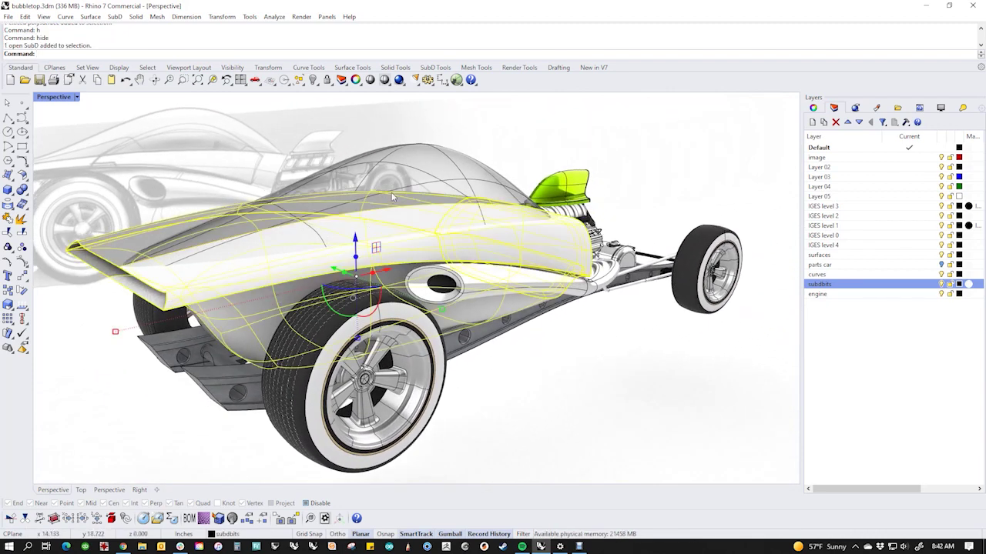
text(ih)
key(Return)
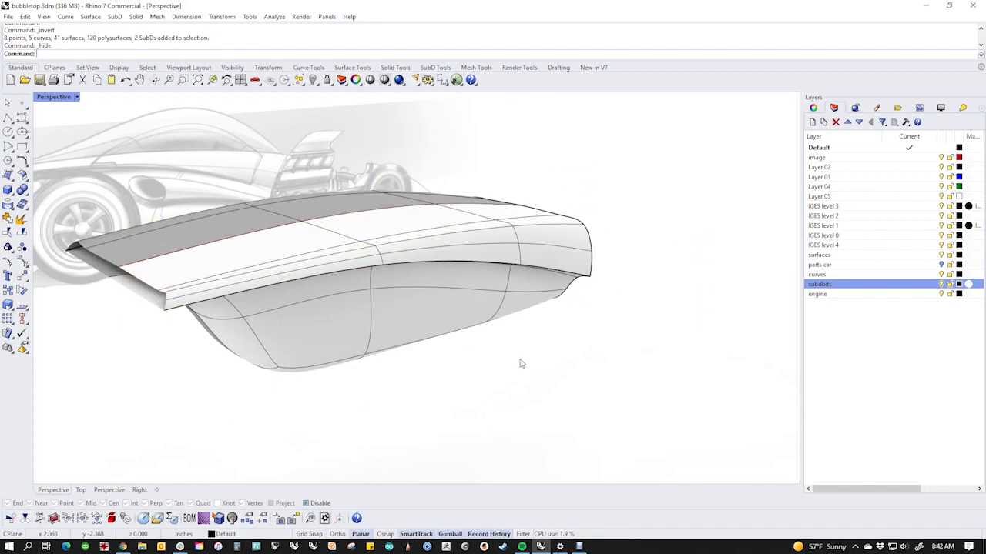
- Switch the SubD display from smooth to flat and inspect the body's faceted edge up close
mouse_move(521, 363)
right_down()
mouse_move(585, 380)
mouse_move(437, 369)
mouse_move(434, 352)
mouse_move(473, 288)
mouse_move(495, 274)
mouse_move(528, 287)
mouse_move(513, 356)
mouse_move(462, 398)
mouse_move(420, 402)
mouse_move(559, 357)
mouse_move(624, 361)
mouse_move(572, 398)
mouse_move(502, 410)
mouse_move(452, 407)
mouse_move(382, 425)
mouse_move(319, 407)
mouse_move(348, 392)
mouse_move(354, 359)
mouse_move(388, 379)
right_up()
key(Tab)
scroll(290, 236, up, 5)
right_drag(290, 235, 307, 265)
scroll(605, 162, up, 6)
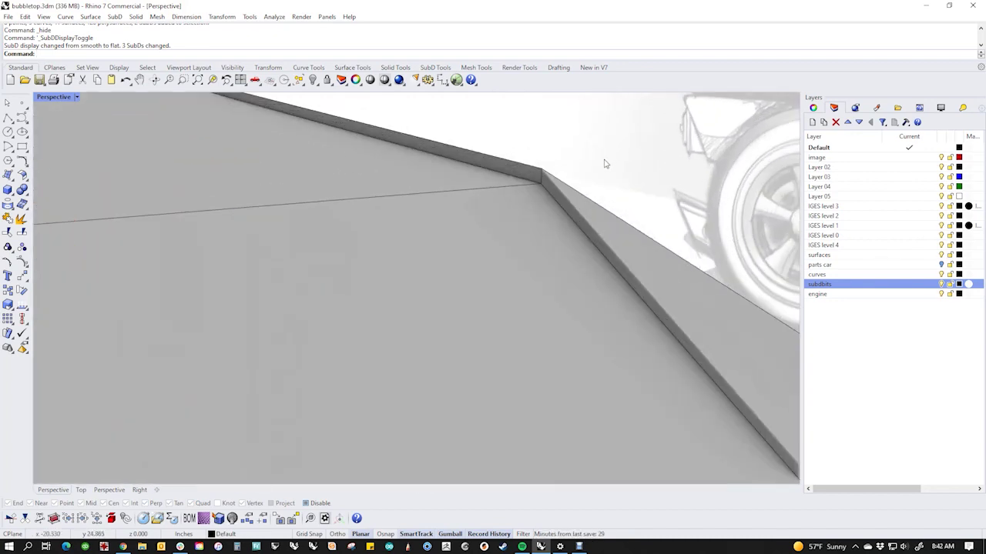
- Try pulling one SubD vertex at the edge of the body outward, and undo the move
scroll(485, 222, down, 3)
right_drag(484, 222, 257, 274)
click(229, 248)
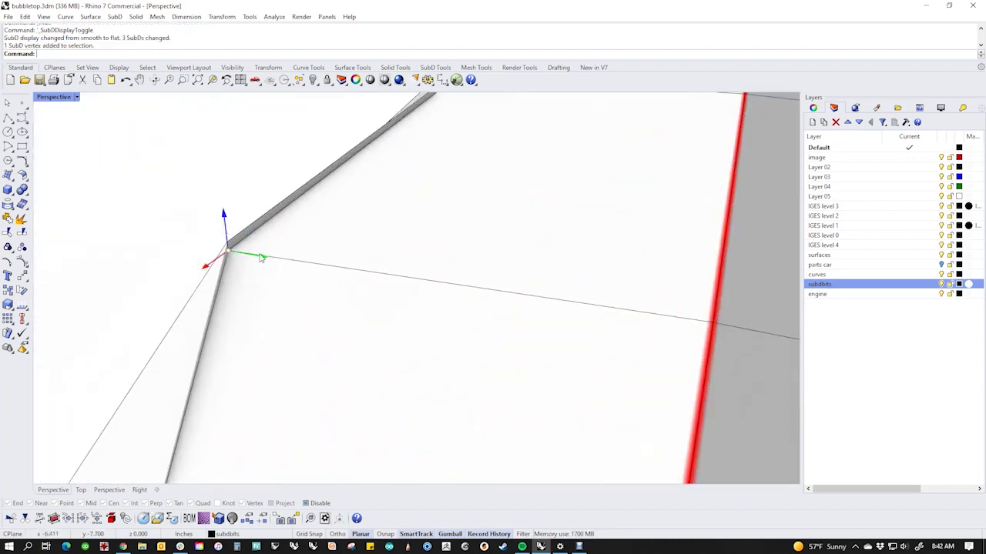
drag(229, 249, 174, 302)
right_drag(174, 302, 213, 244)
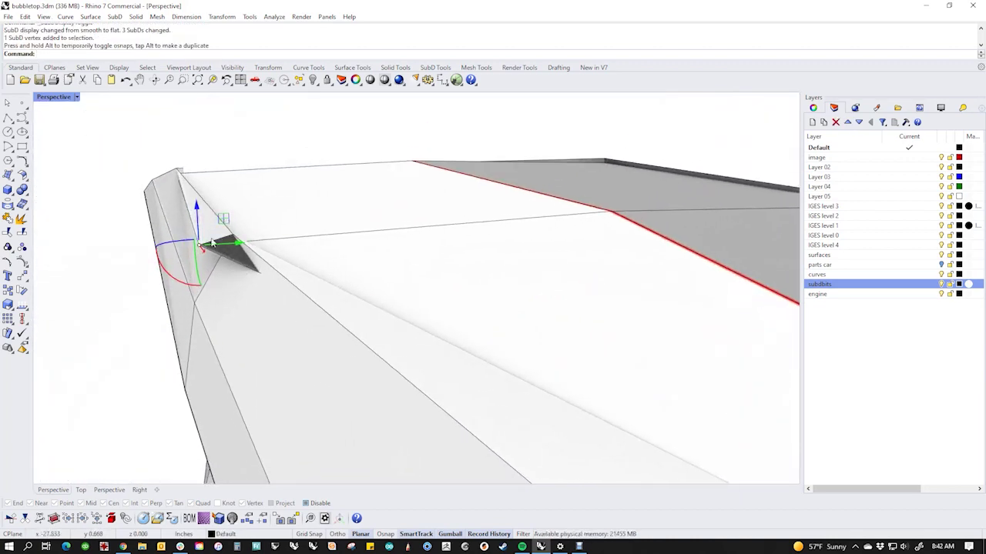
key(ctrl+z)
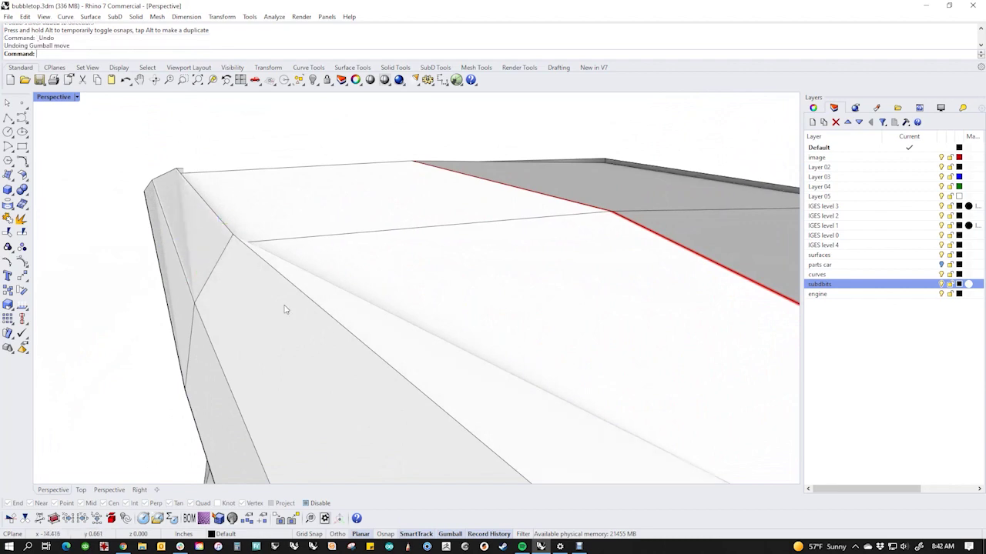
- Examine the body's flat control faces from the side, front and rear
scroll(193, 330, down, 5)
right_drag(193, 330, 397, 340)
scroll(497, 334, down, 4)
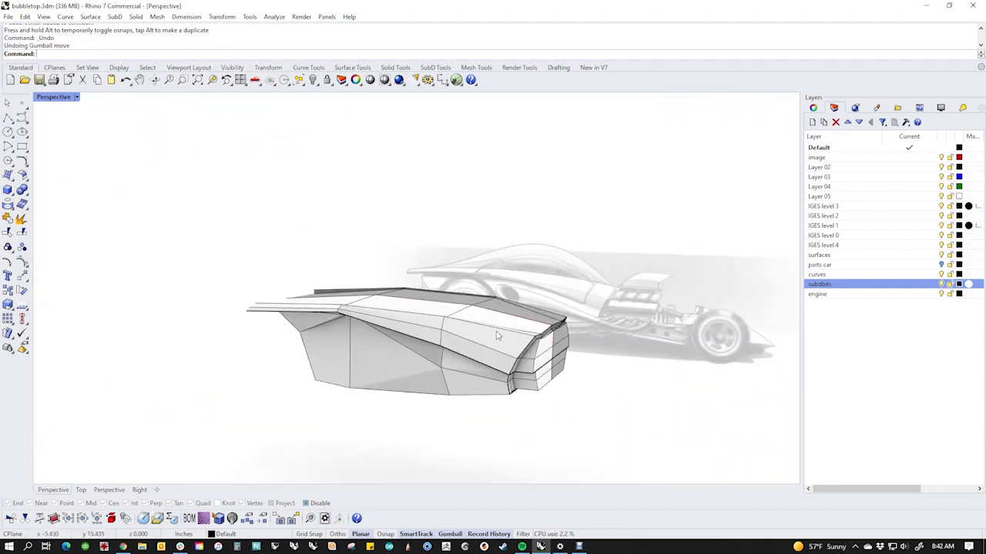
right_drag(498, 334, 361, 300)
scroll(374, 346, up, 7)
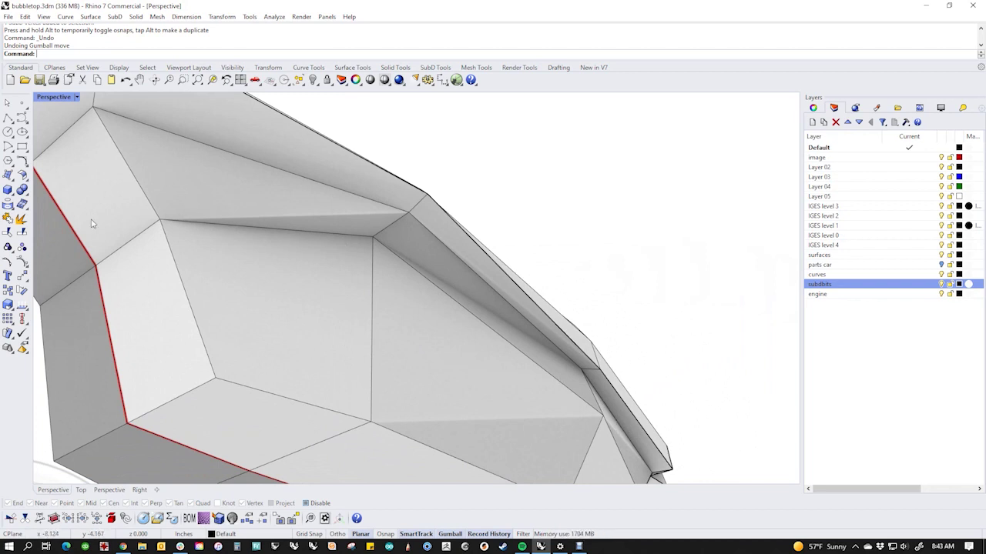
scroll(397, 275, down, 6)
shift+right_drag(397, 274, 460, 369)
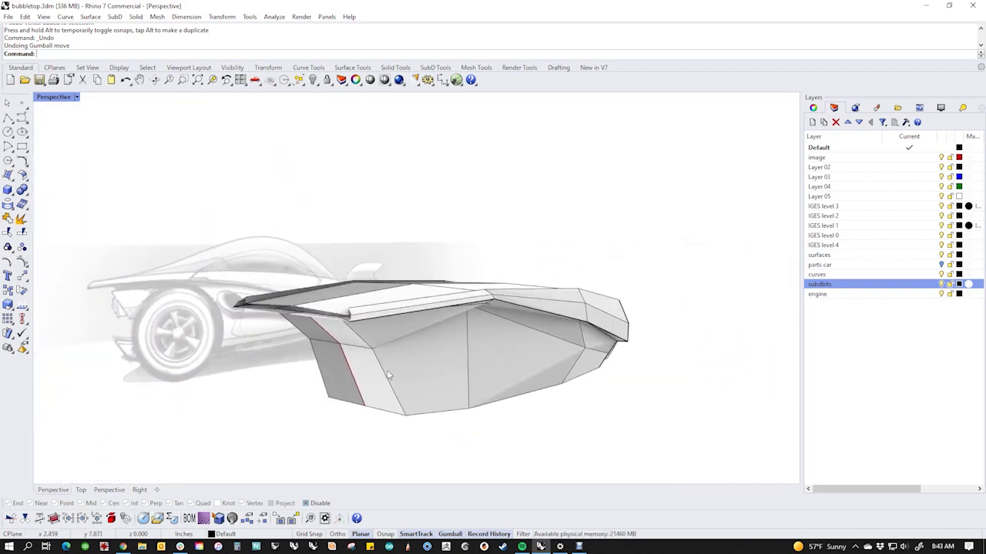
- Return the SubD display to smooth and examine the open rear lip of the body
mouse_move(389, 375)
right_down()
mouse_move(270, 354)
mouse_move(310, 330)
mouse_move(325, 352)
mouse_move(271, 329)
mouse_move(207, 328)
mouse_move(428, 339)
right_up()
key(Tab)
scroll(238, 311, up, 5)
right_drag(253, 311, 300, 305)
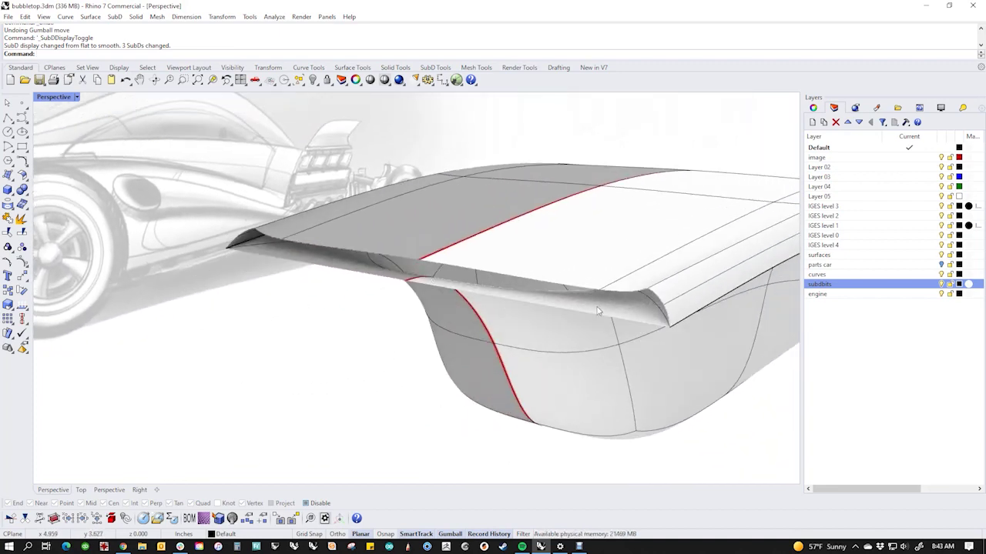
scroll(435, 294, down, 6)
right_drag(421, 345, 391, 343)
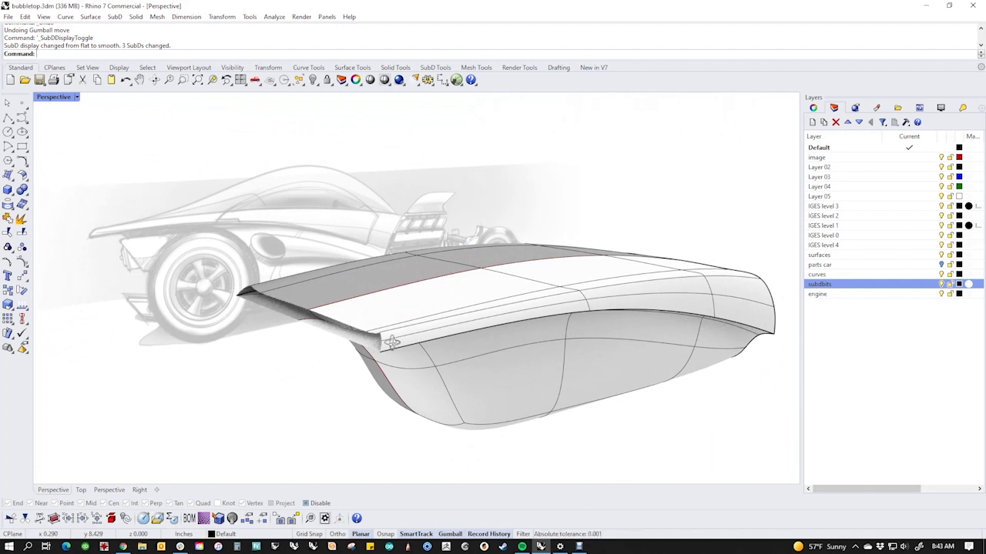
scroll(338, 341, up, 3)
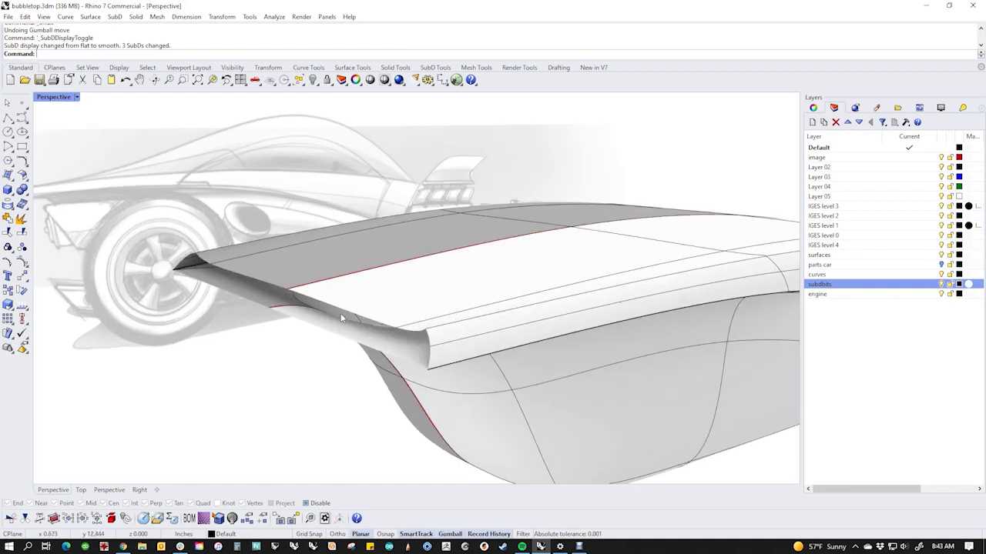
- Select the full edge loop around the body's rear lip, check a single edge, and clear the selection
ctrl+shift+double_click(344, 311)
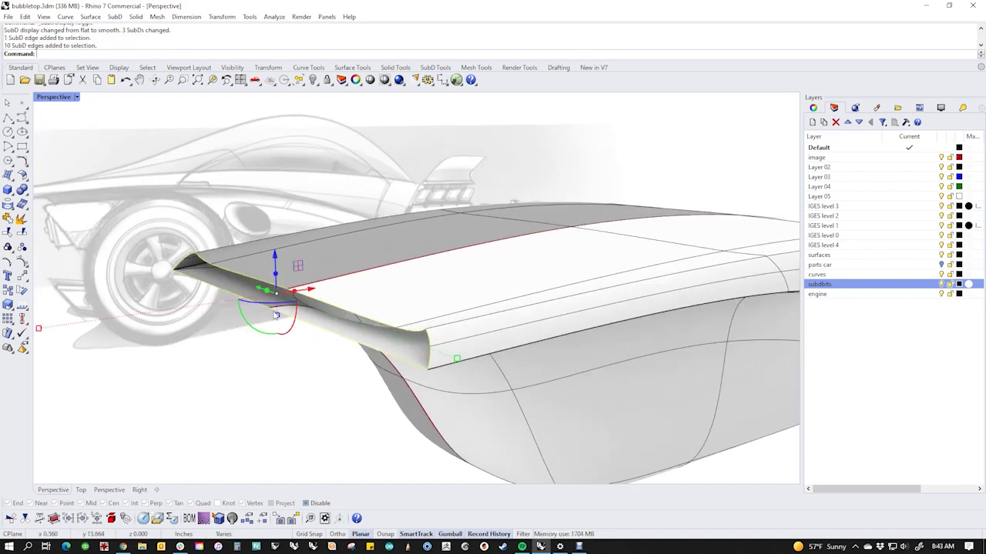
right_drag(336, 385, 374, 378)
key(Escape)
click(384, 282)
key(Escape)
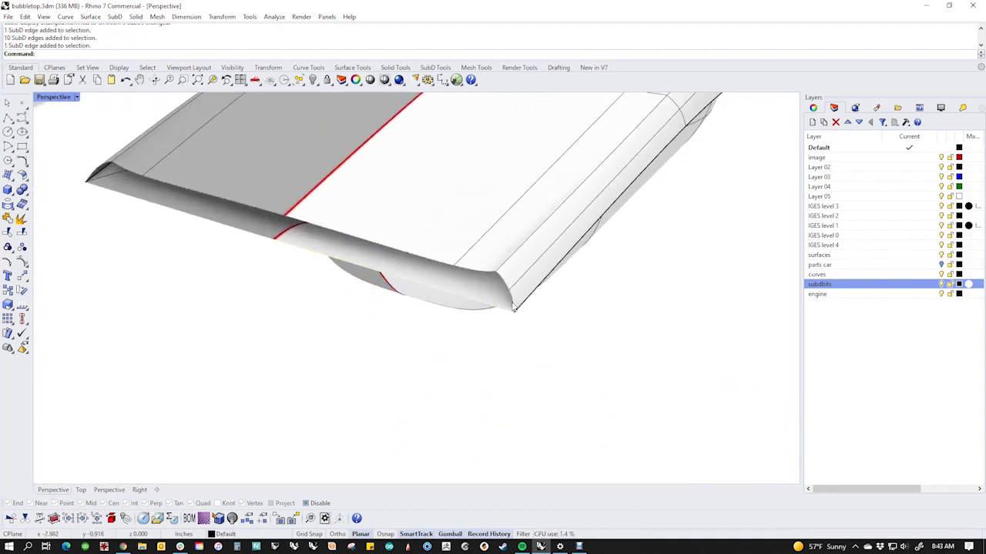
- Check individual SubD edges and faces around the rear corner of the body, leaving nothing selected
click(488, 273)
click(353, 379)
ctrl+shift+click(417, 236)
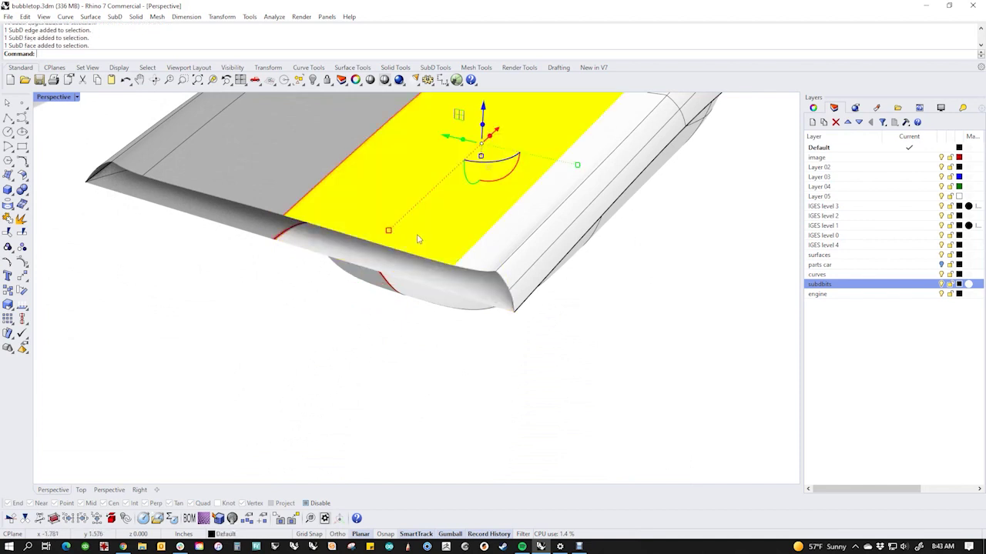
ctrl+shift+click(513, 252)
click(455, 346)
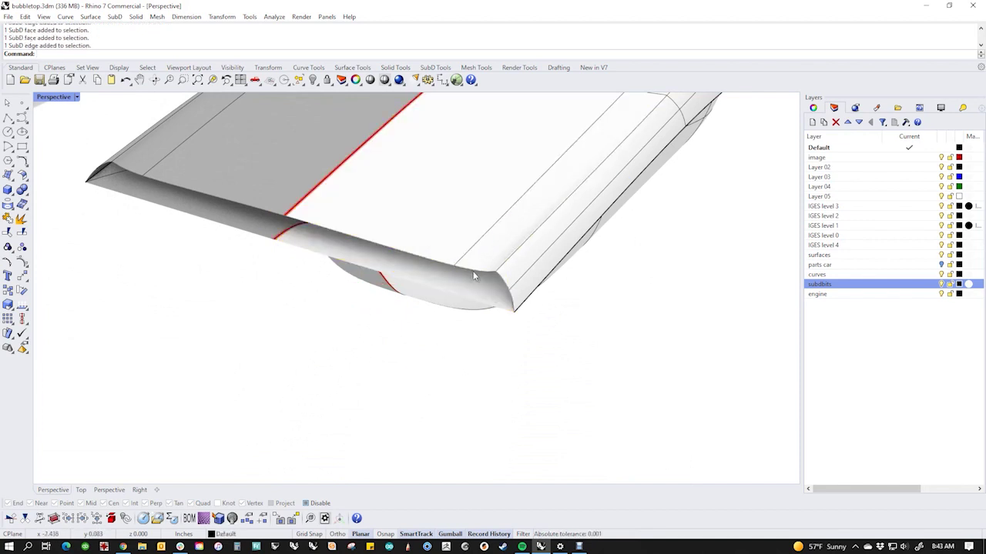
click(472, 273)
click(440, 268)
key(Escape)
- Examine the body's rear corner, underside and front end, checking an edge on the front rim
right_drag(438, 333, 378, 330)
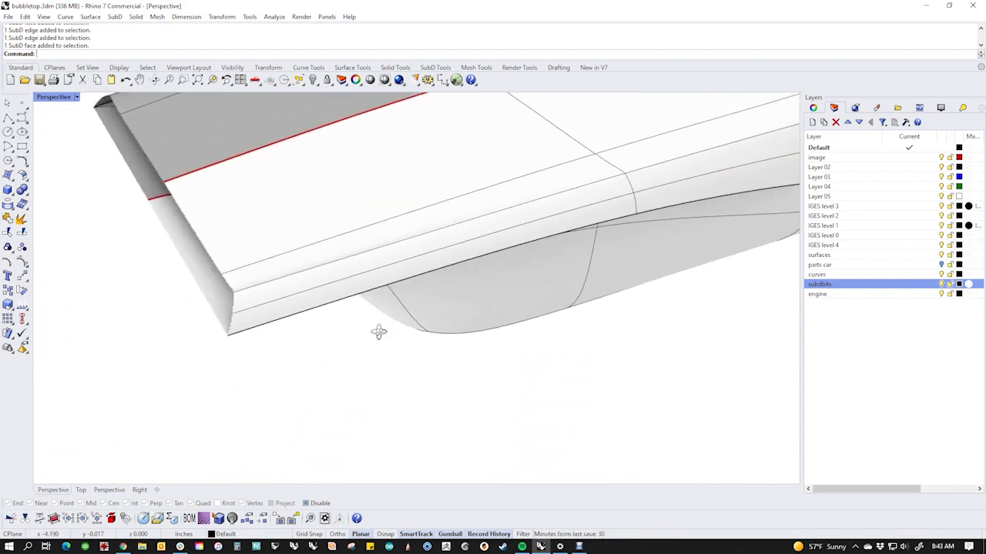
right_drag(266, 314, 292, 305)
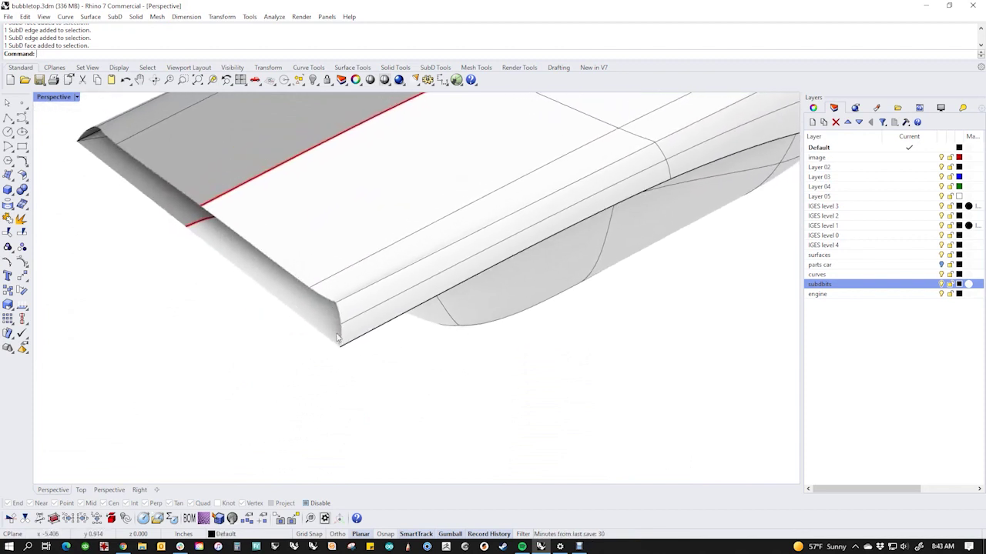
shift+right_drag(337, 339, 504, 368)
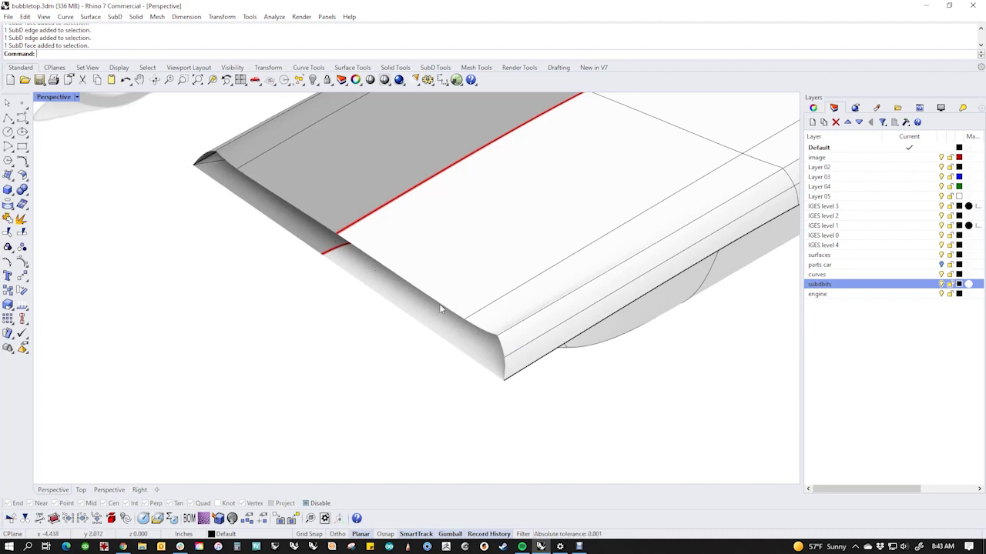
right_drag(392, 375, 583, 223)
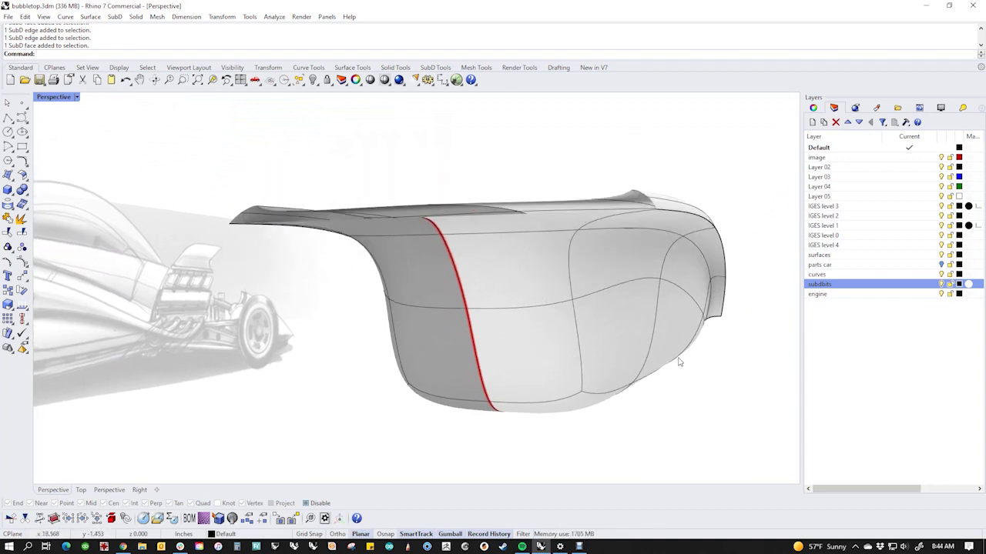
right_drag(632, 345, 408, 341)
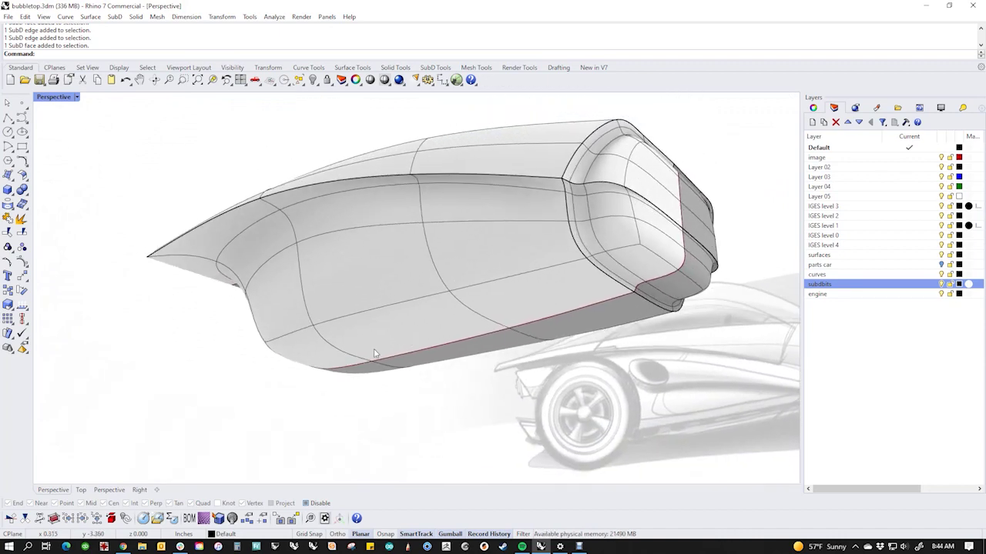
right_drag(576, 271, 561, 328)
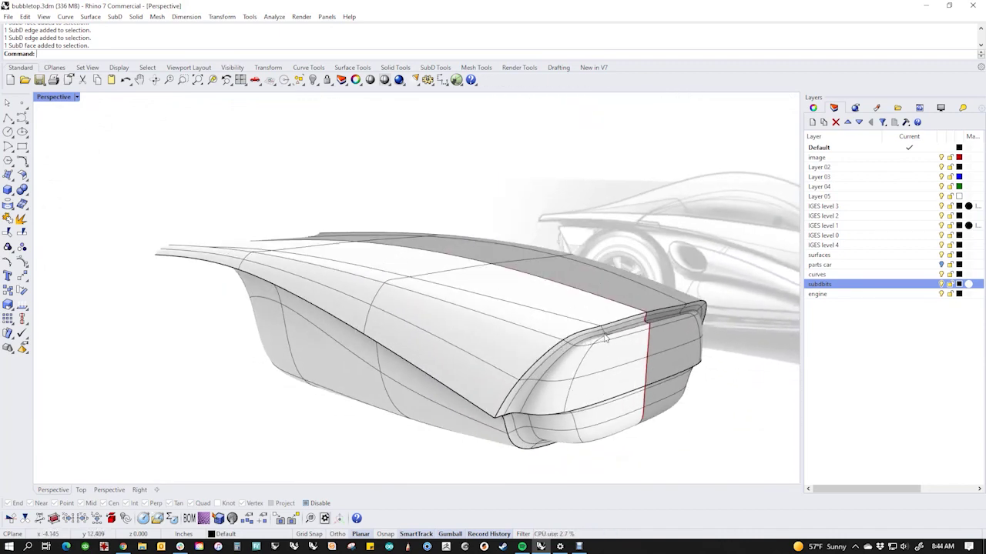
scroll(606, 339, up, 4)
ctrl+shift+click(638, 345)
scroll(599, 331, down, 2)
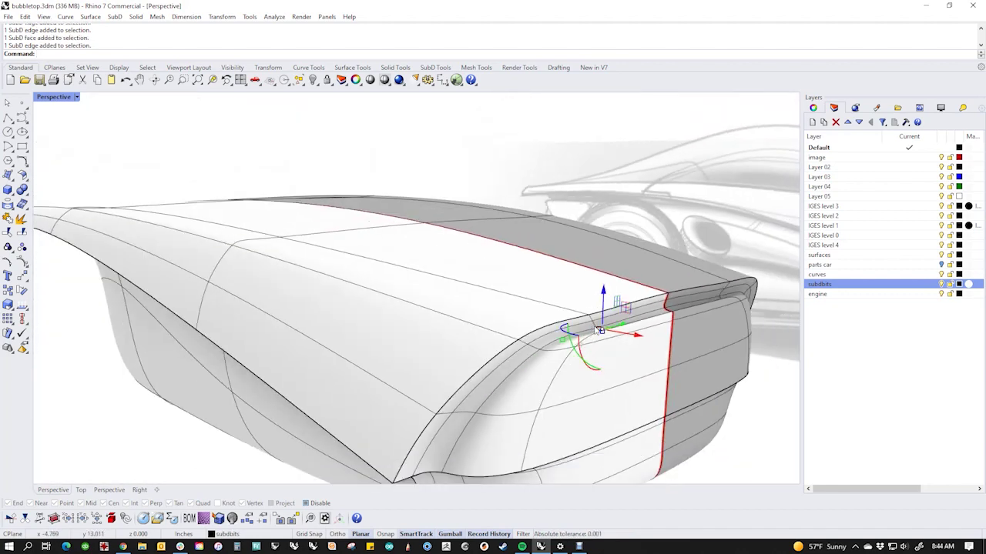
right_drag(599, 331, 563, 341)
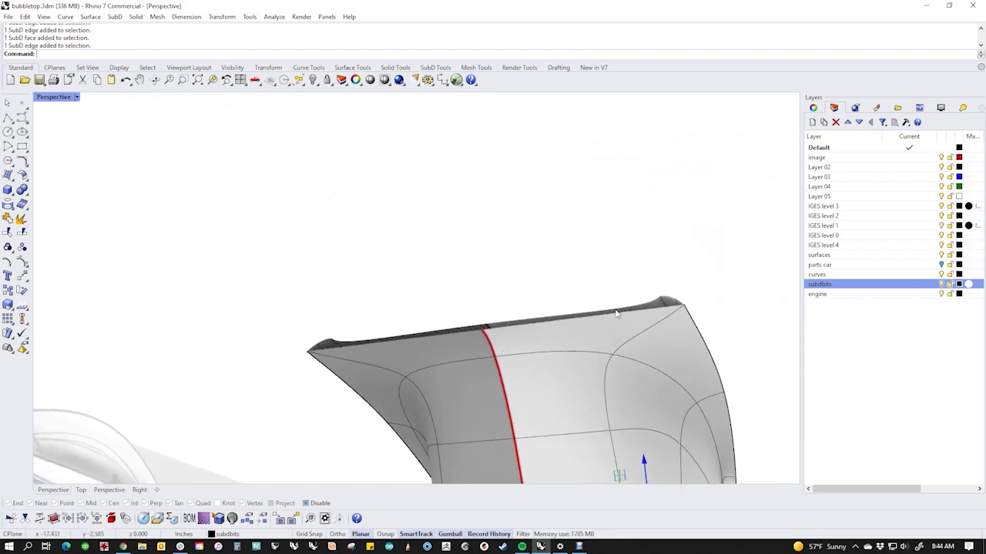
key(Escape)
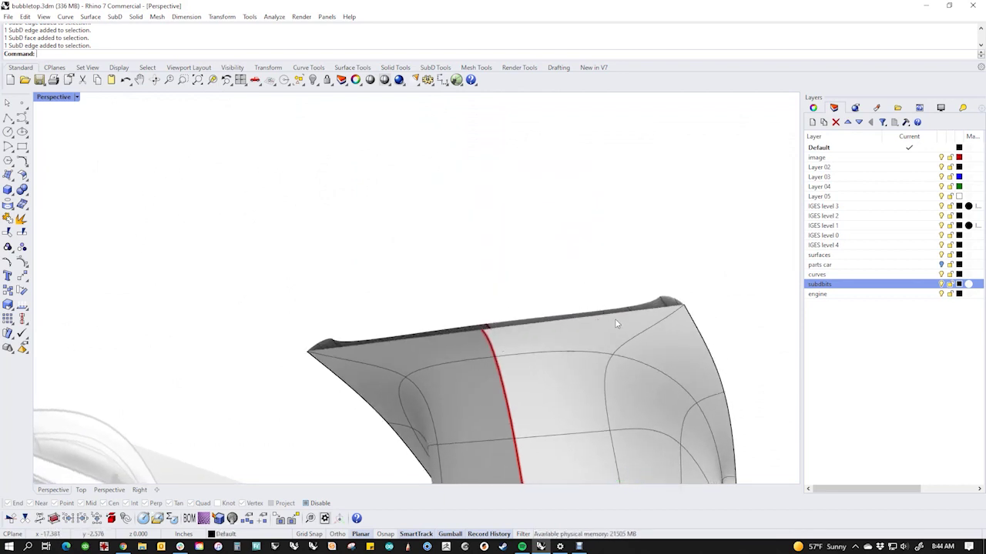
- Check two SubD faces on the underside of the tail and clear the selection
ctrl+shift+click(562, 398)
ctrl+shift+click(575, 452)
click(492, 241)
mouse_move(545, 279)
shift+right_down()
mouse_move(534, 297)
mouse_move(491, 257)
mouse_move(503, 284)
mouse_move(482, 348)
shift+right_up()
scroll(504, 284, down, 6)
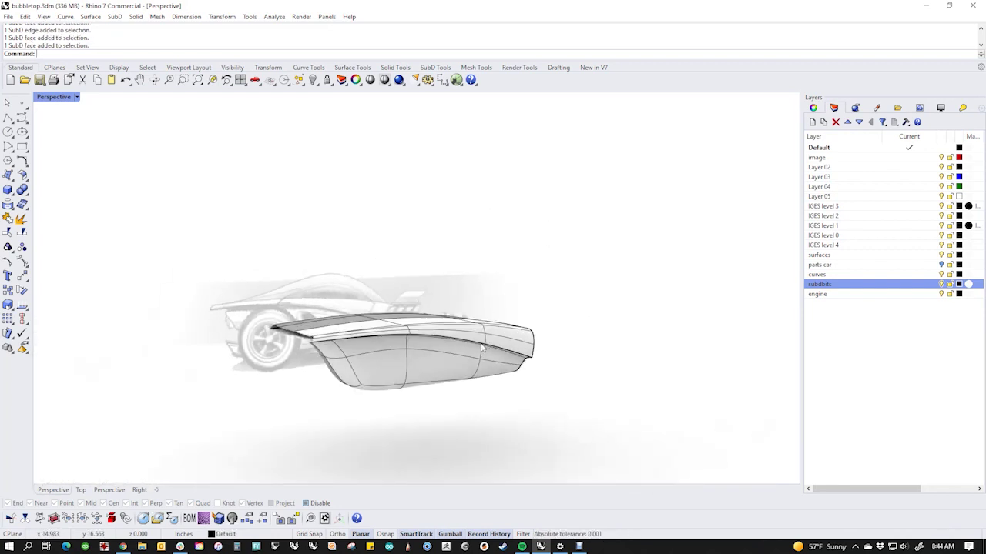
- Convert the SubD body to a NURBS polysurface with ToNURBS, keeping the input object
scroll(406, 366, up, 6)
right_drag(407, 375, 372, 363)
shift+right_drag(372, 362, 395, 371)
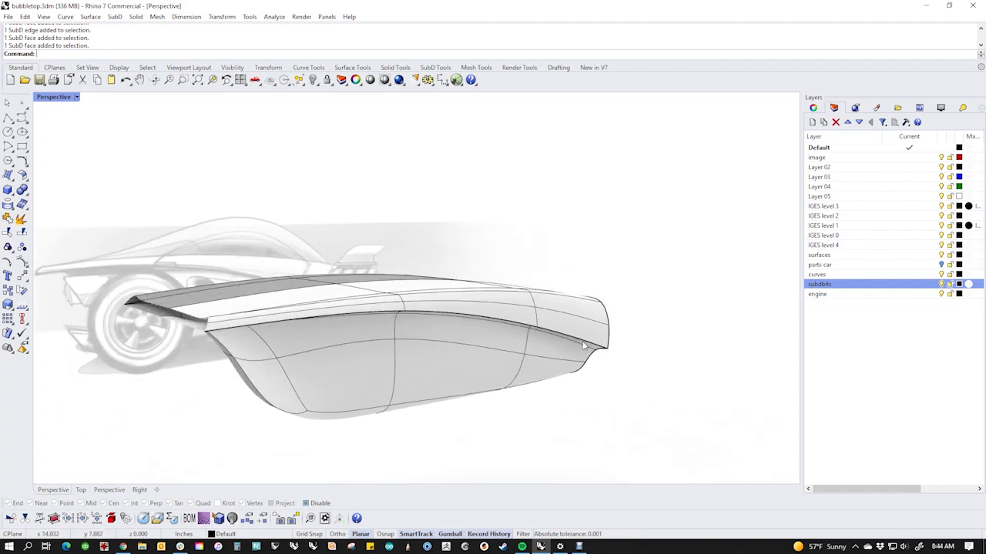
mouse_move(480, 329)
right_down()
mouse_move(504, 314)
mouse_move(475, 326)
mouse_move(475, 350)
right_up()
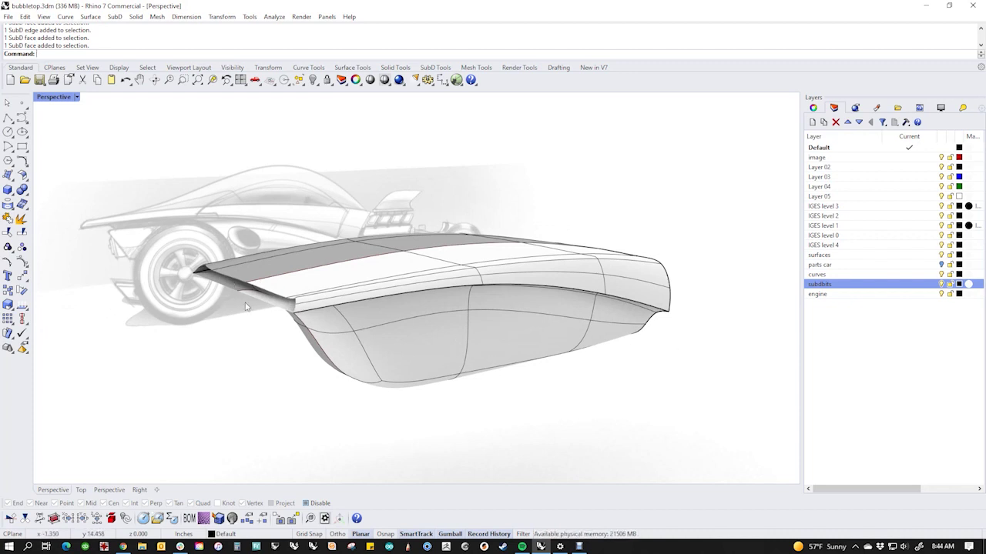
right_drag(422, 333, 433, 341)
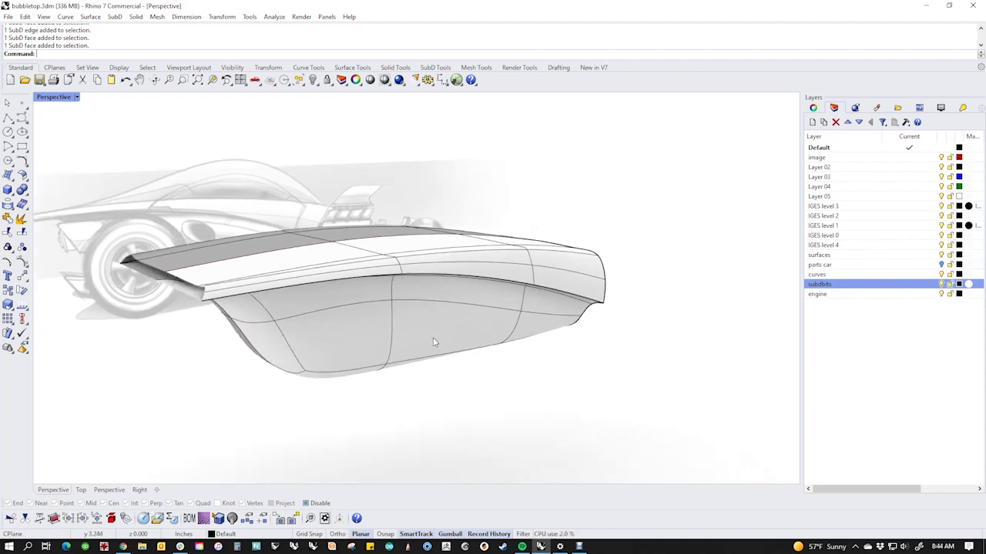
click(427, 334)
text(T)
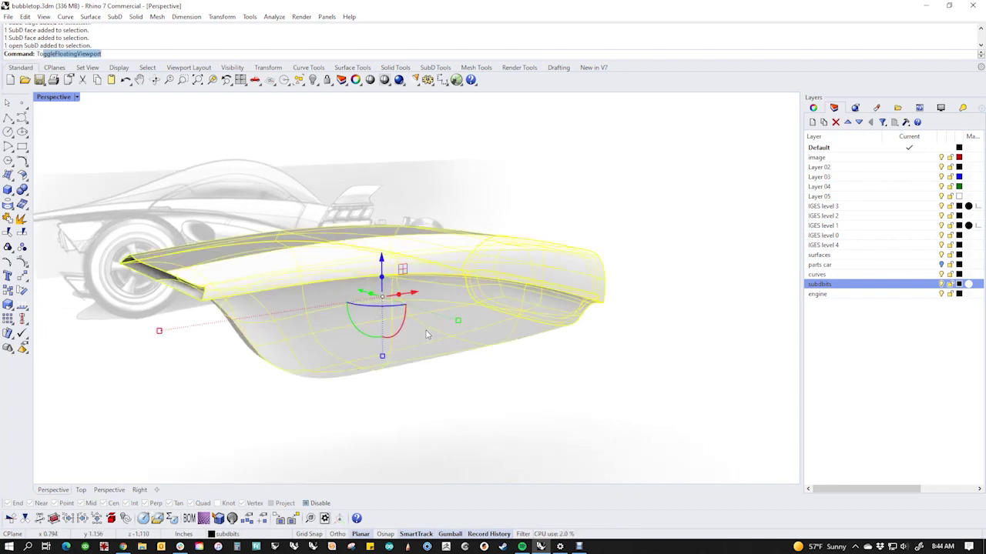
text(oNURBS)
key(Return)
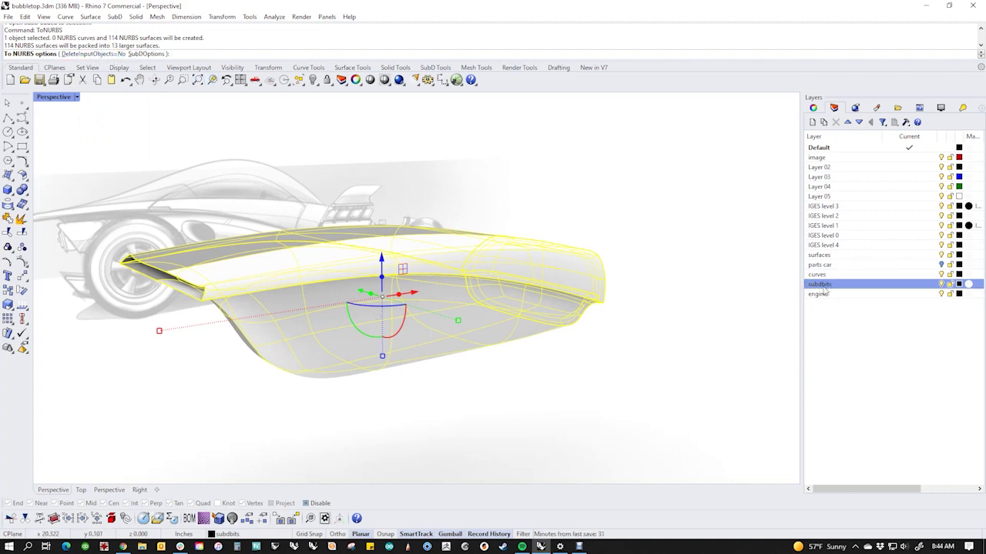
shift+right_drag(569, 395, 574, 390)
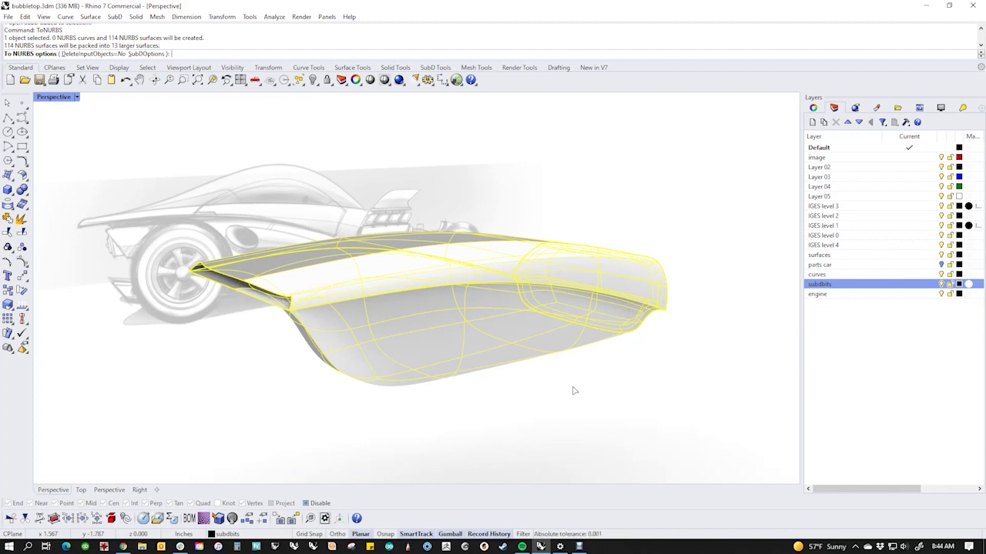
shift+right_drag(557, 395, 542, 389)
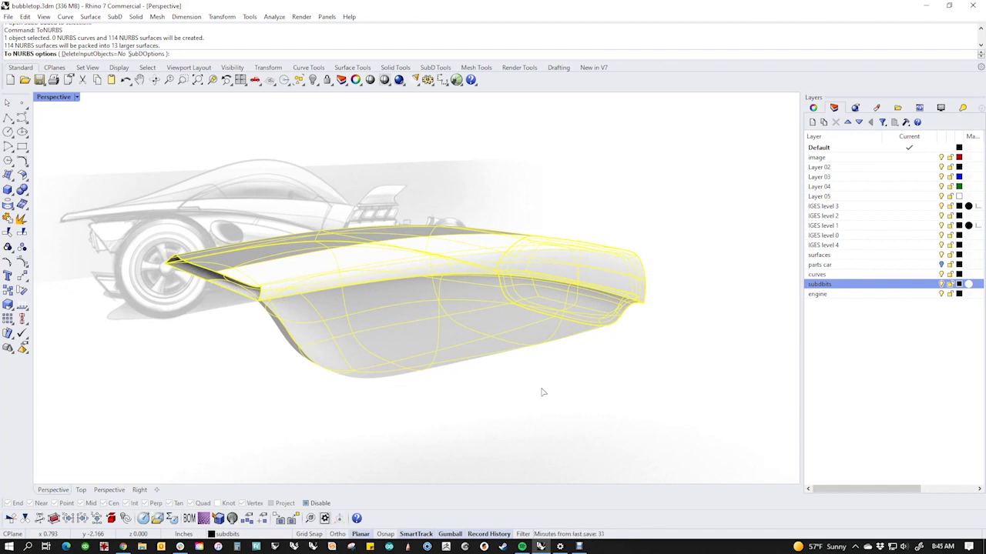
mouse_move(542, 392)
shift+right_down()
mouse_move(549, 403)
mouse_move(524, 398)
shift+right_up()
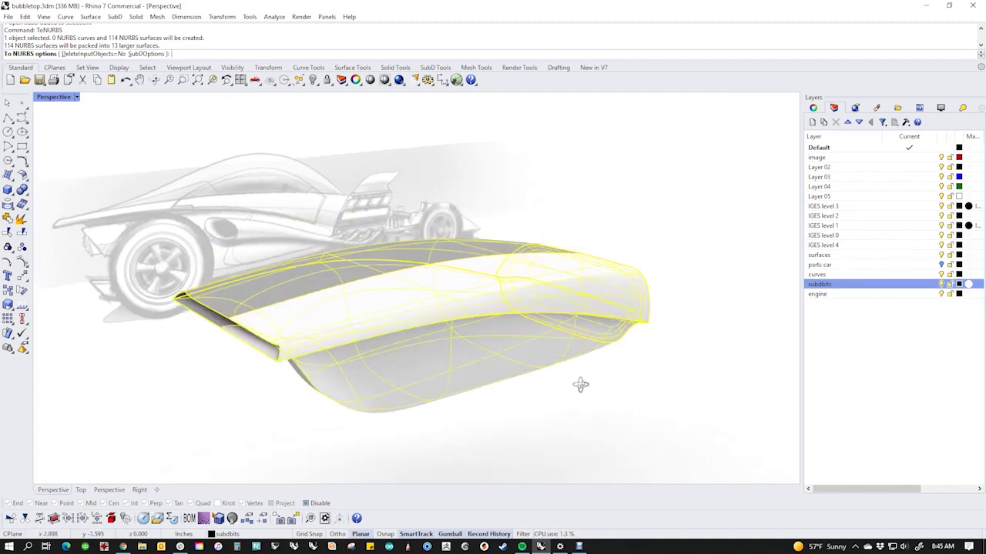
key(Return)
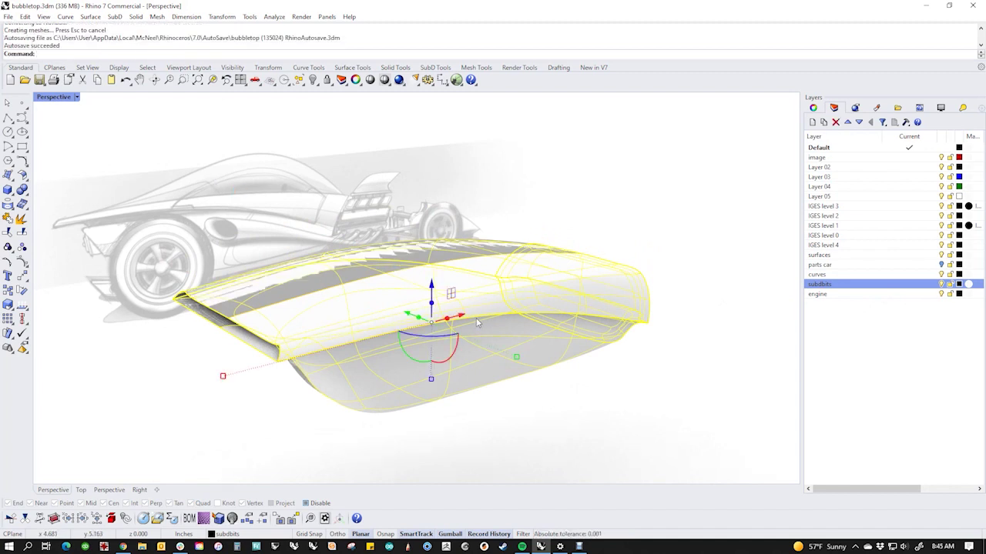
- Hide the original SubD body and check the NURBS polysurface by selecting it, leaving nothing selected
text(h)
key(Return)
click(503, 317)
shift+right_drag(503, 317, 526, 344)
click(187, 264)
shift+right_drag(315, 310, 297, 350)
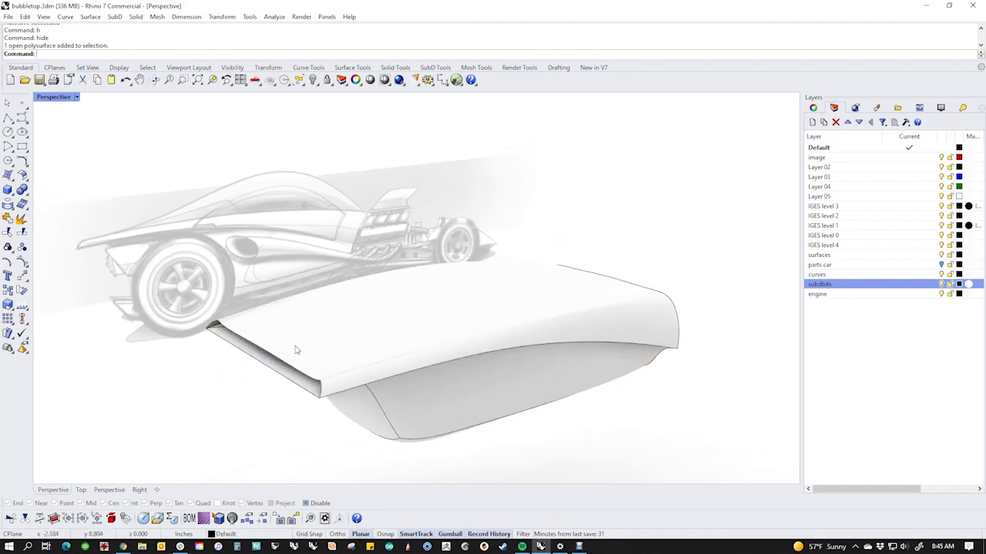
- In the Front view, draw a two-point polyline diagonally across the body's rear lip, running past its upper and lower edges
text(f)
key(Return)
scroll(141, 225, up, 2)
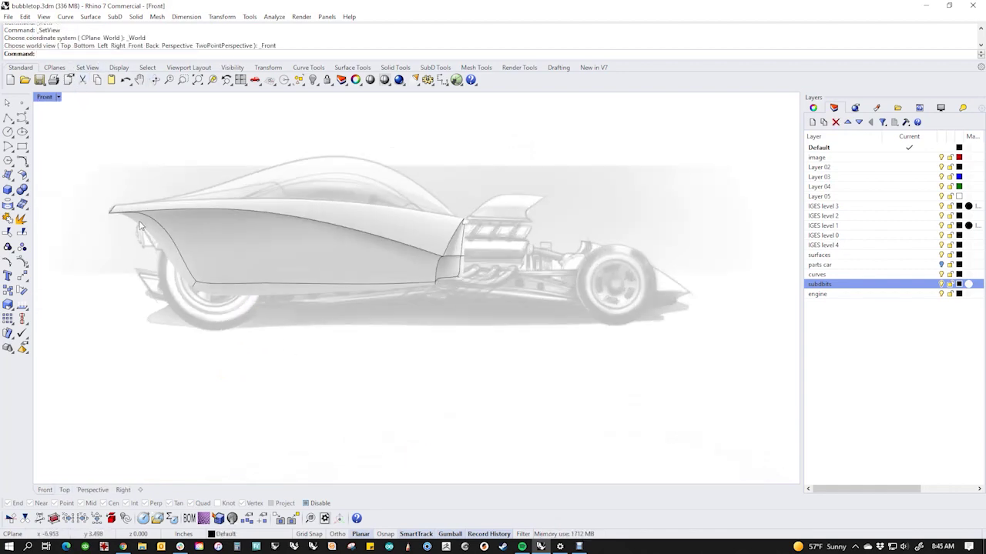
scroll(140, 225, up, 6)
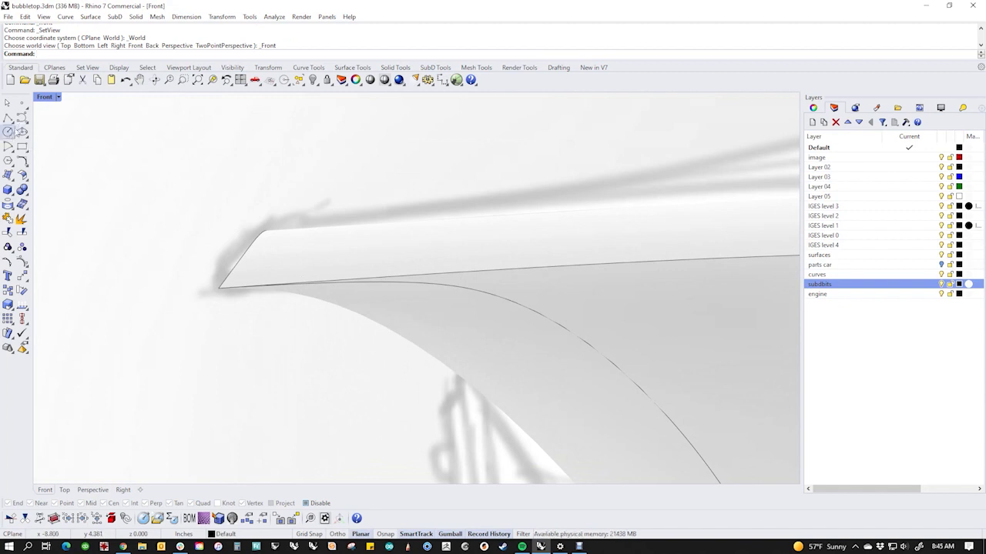
click(8, 117)
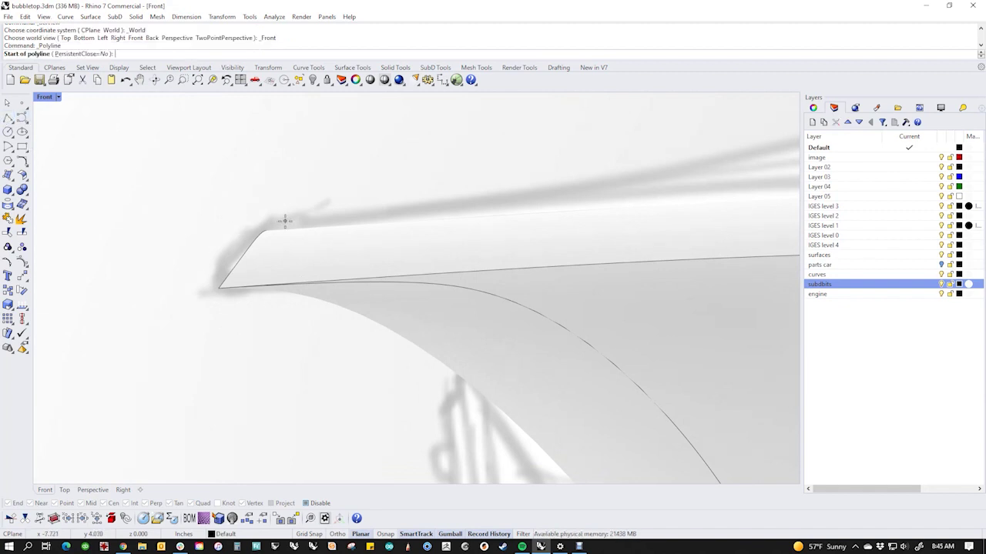
click(285, 221)
click(225, 304)
key(Return)
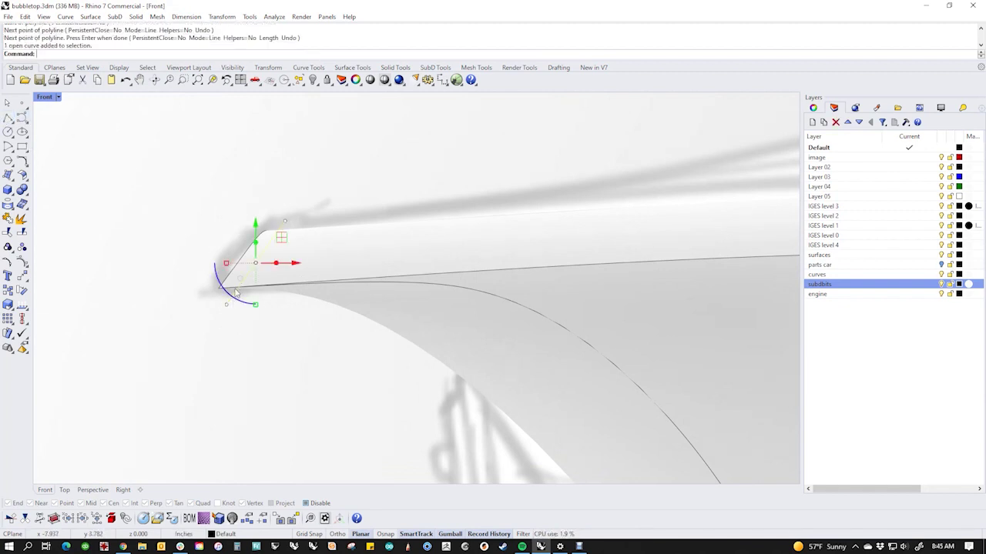
- Change the rear-lip line to degree 3 and bend it slightly by moving its two middle control points
key(Return)
text(3)
key(Return)
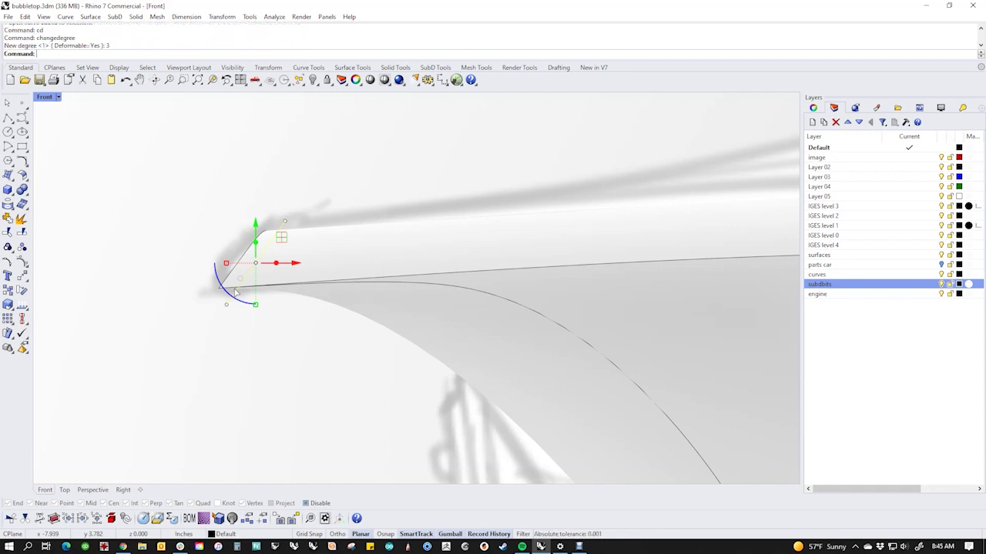
middle_click(186, 232)
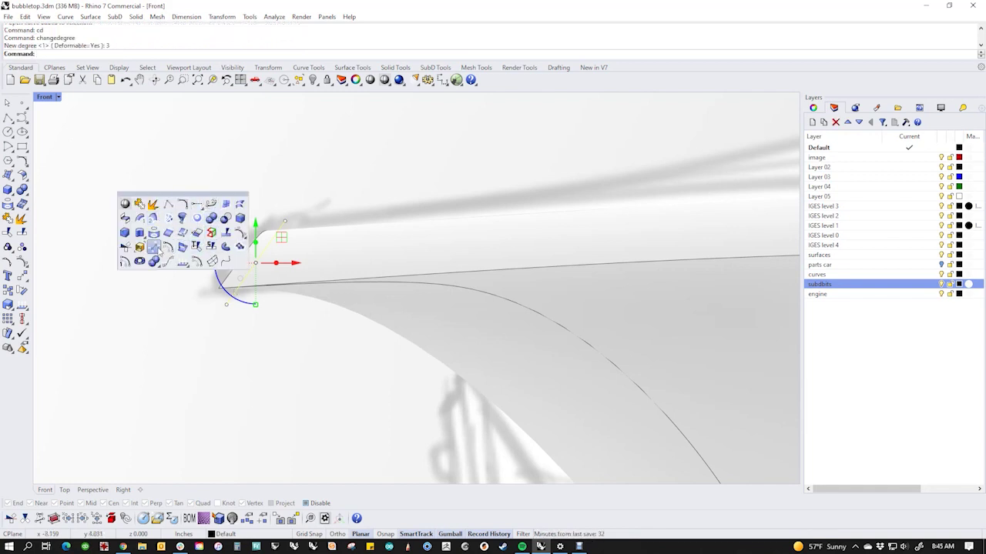
click(240, 234)
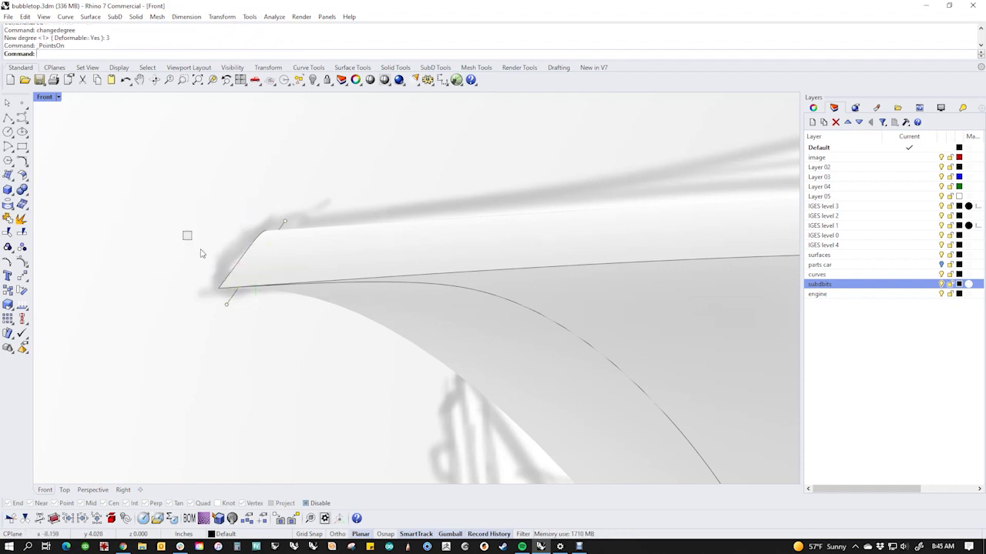
drag(185, 232, 287, 264)
click(259, 324)
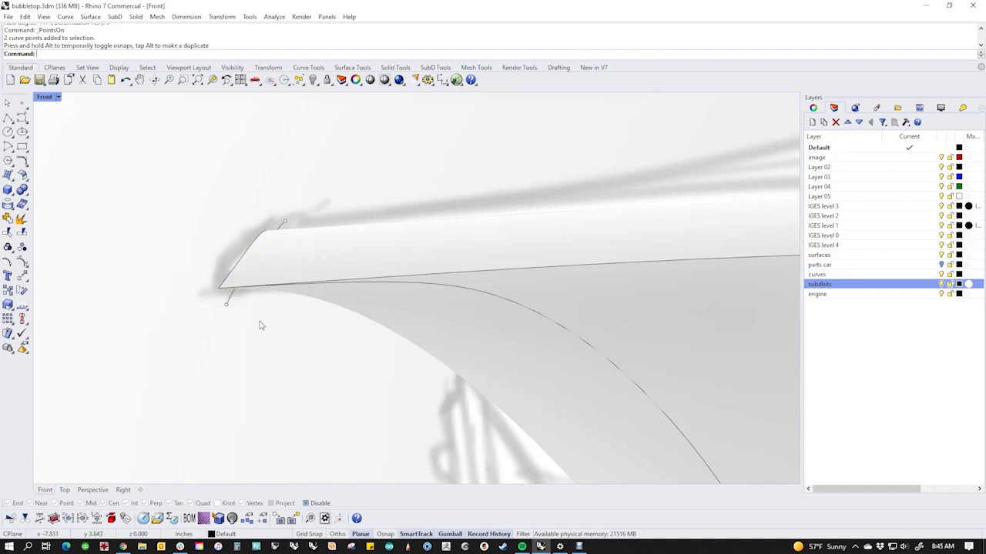
- In a shaded Top view, extrude the rear-lip curve about 3.1 inches to both sides of the centerline, past the body's width
drag(254, 294, 180, 298)
text(top)
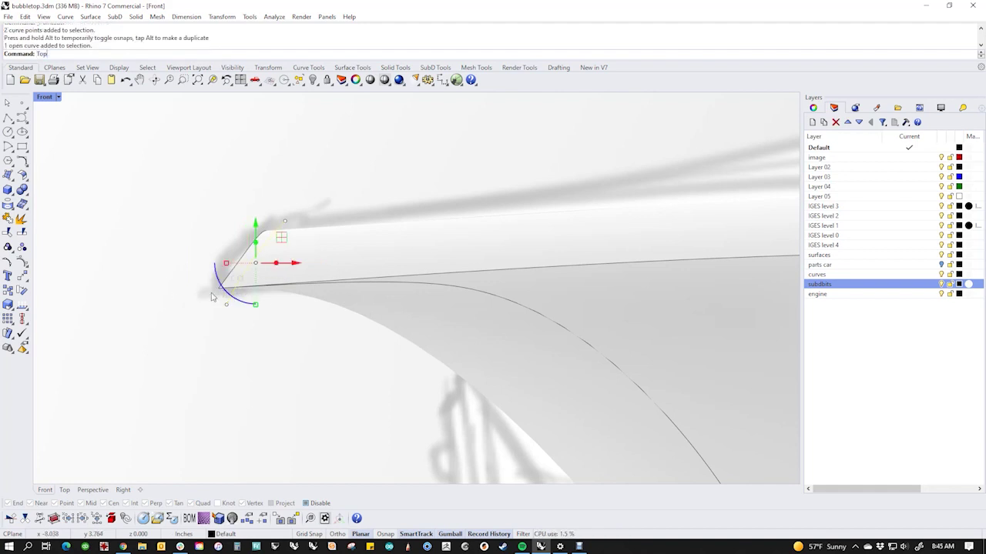
key(Return)
scroll(384, 352, up, 10)
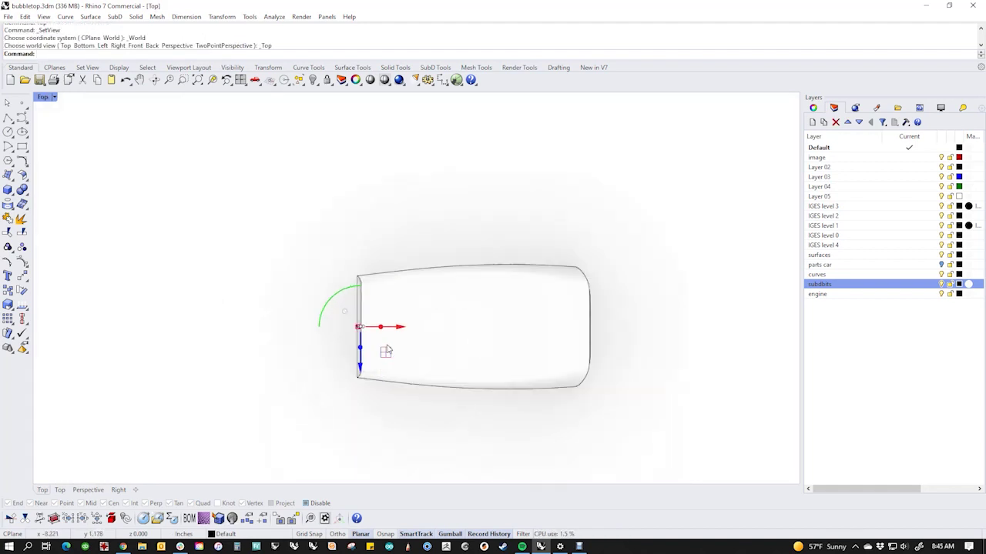
click(43, 98)
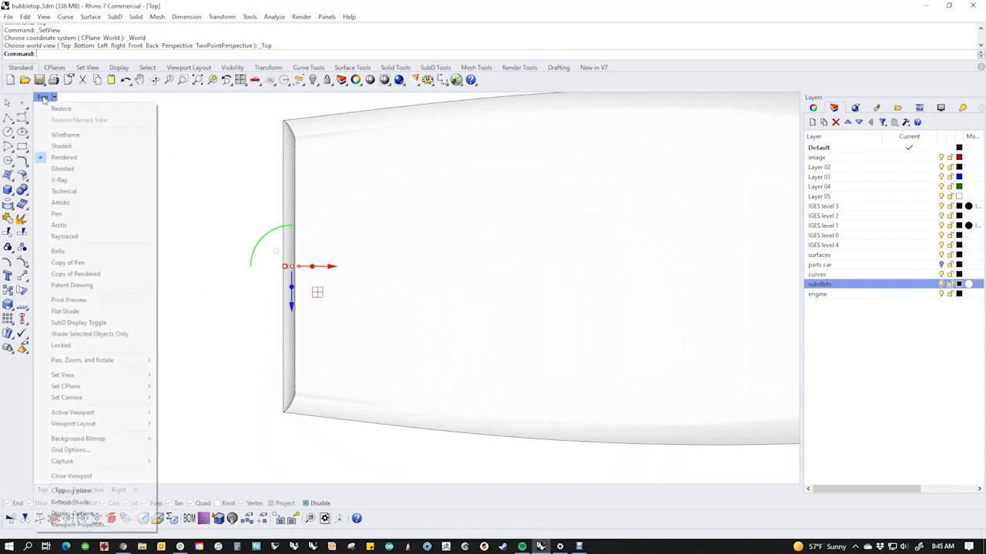
click(62, 146)
right_drag(297, 298, 284, 282)
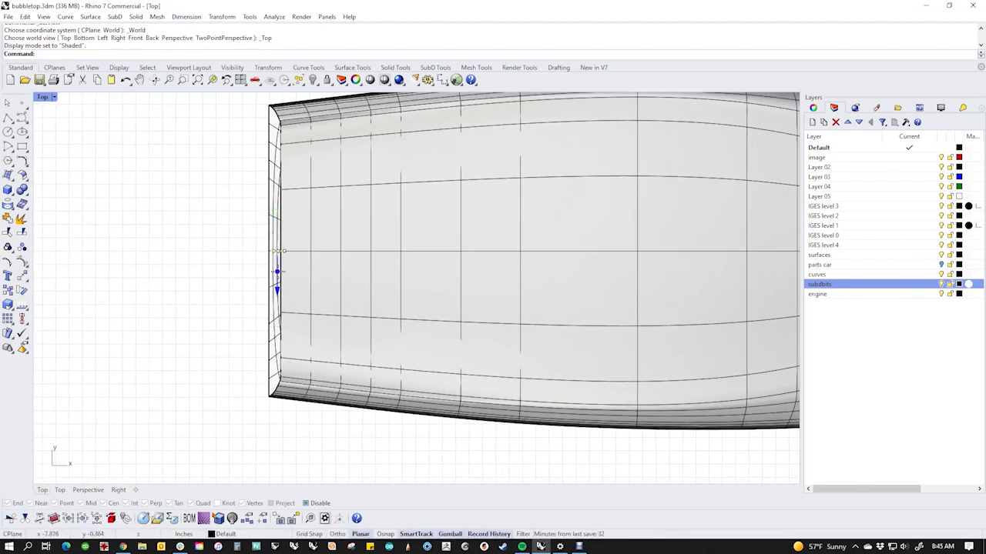
drag(283, 282, 258, 416)
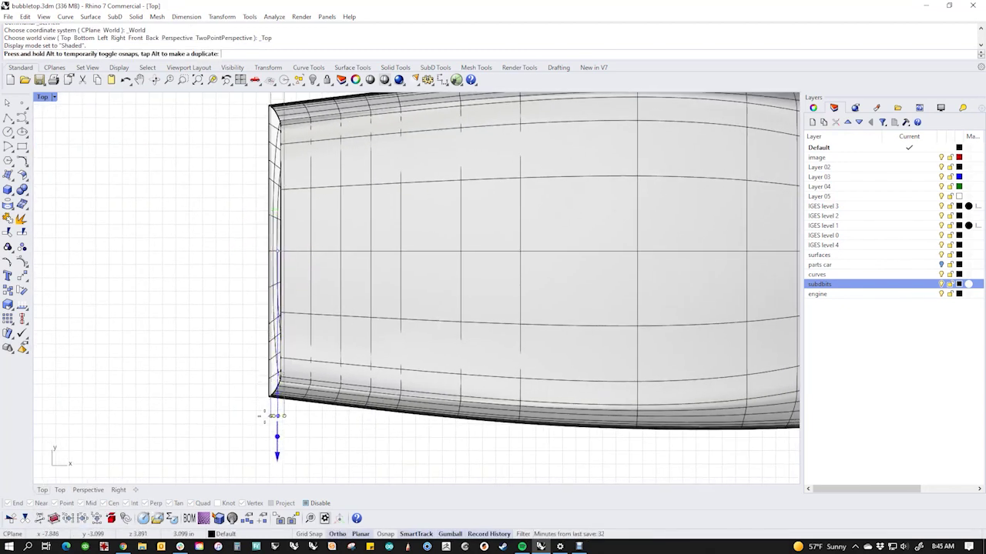
click(212, 391)
- Change the extruded surface's degree to 3 in both U and V
scroll(276, 403, up, 6)
click(275, 404)
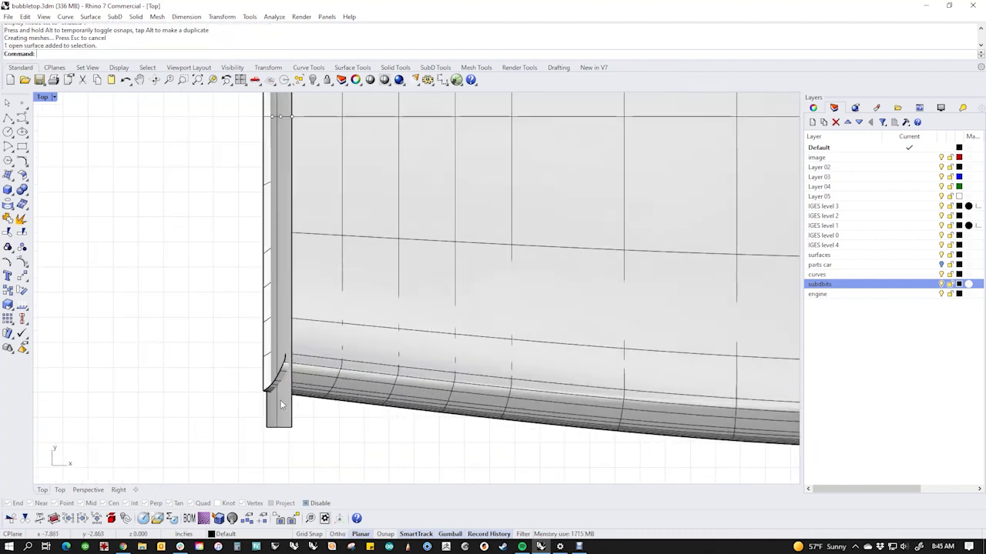
text(cd)
key(Return)
text(3)
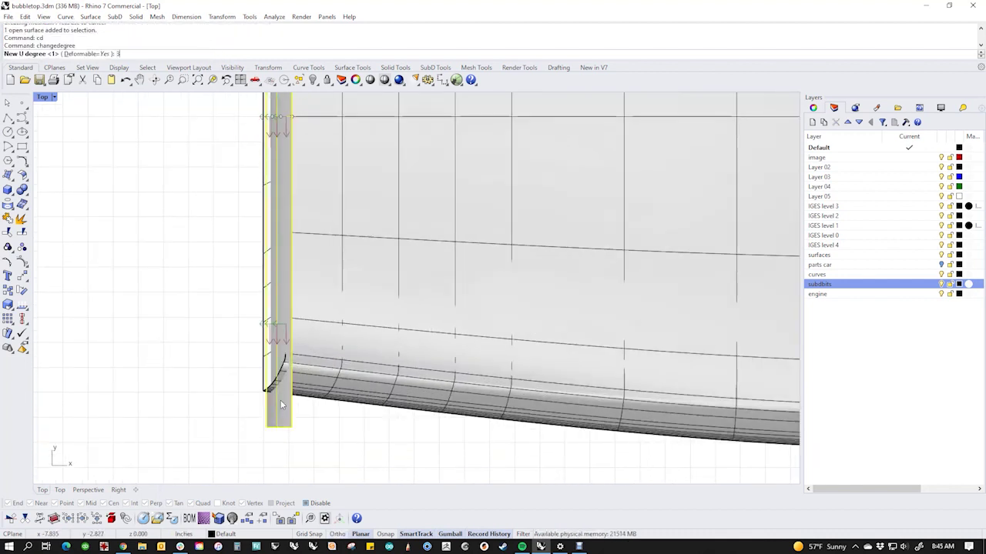
key(Return)
text(3)
key(Return)
- Show the surface's control points and shift its middle rows rearward to bow it outward
scroll(275, 394, down, 4)
right_drag(231, 297, 225, 360)
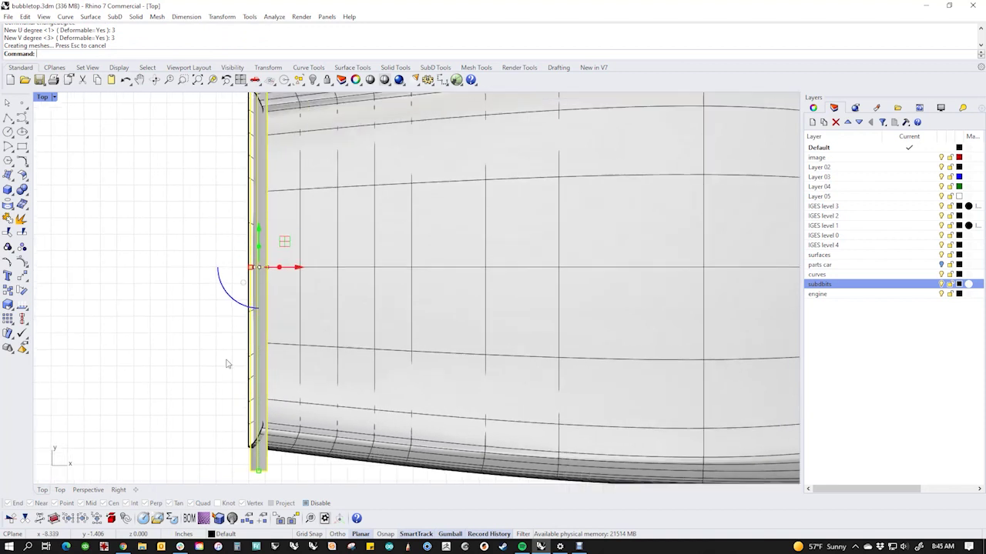
middle_click(229, 389)
click(283, 390)
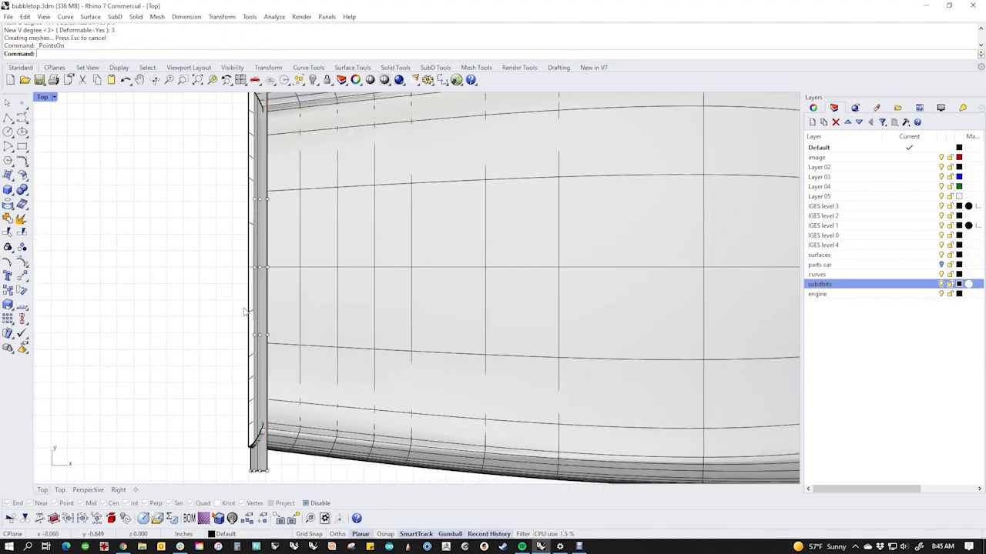
drag(179, 182, 310, 361)
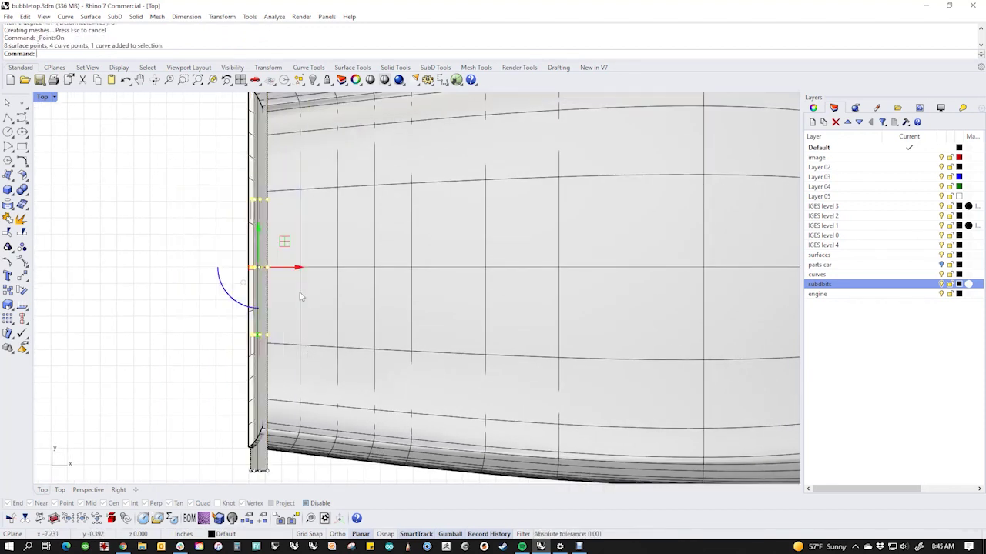
drag(297, 270, 251, 275)
click(188, 465)
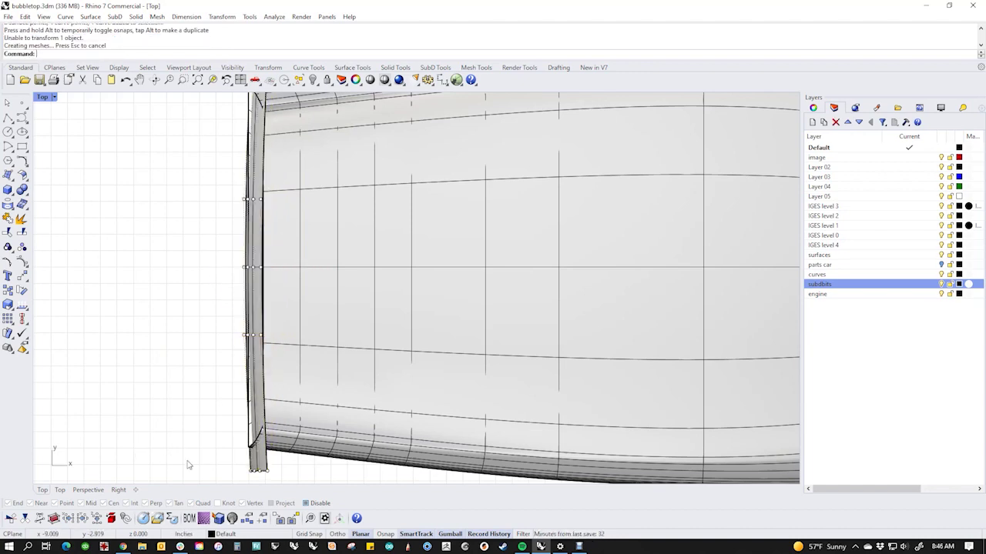
- In the Perspective view, move the bowed surface slightly forward so it cuts fully through the body's rear end
key(ctrl+F4)
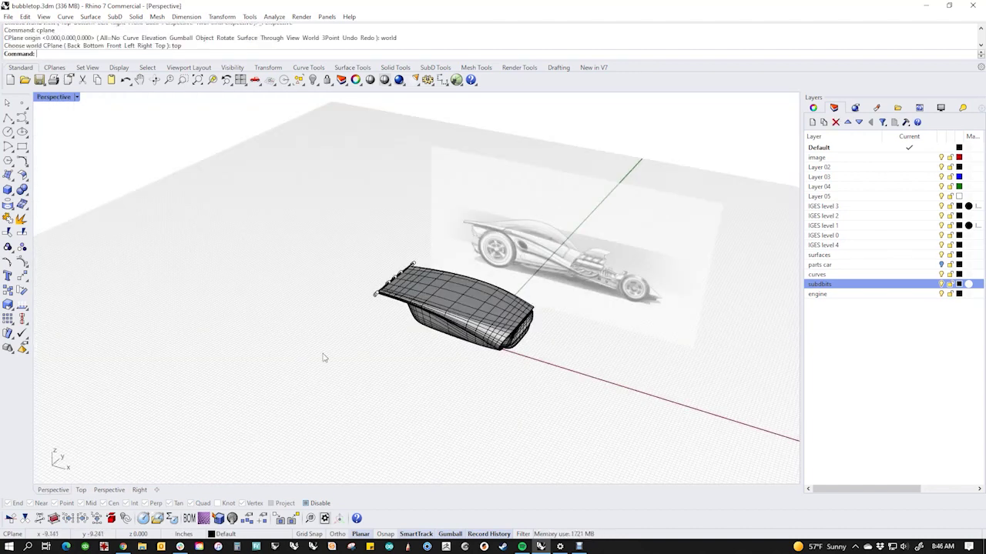
right_drag(323, 356, 389, 343)
scroll(388, 312, up, 12)
right_drag(490, 403, 446, 415)
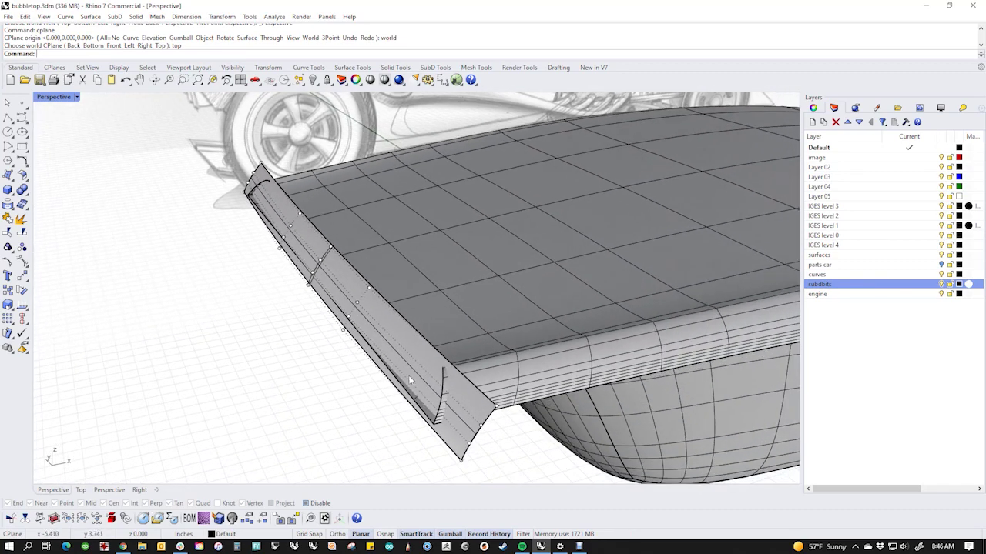
click(369, 290)
drag(364, 259, 378, 256)
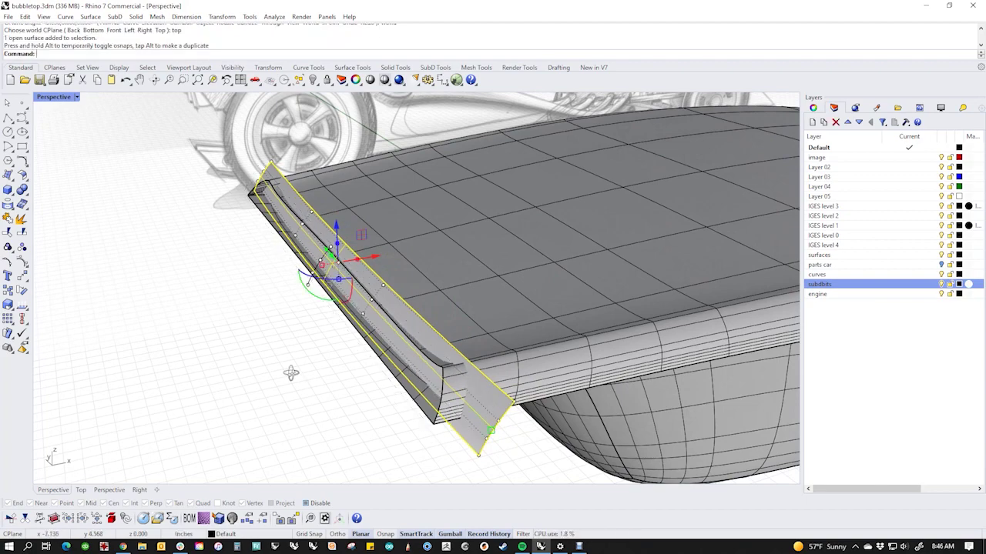
- Trim the body and the bowed surface against each other, removing the body's rear end and the surface's overhang outside the body
right_drag(291, 374, 295, 352)
scroll(304, 382, up, 1)
scroll(354, 354, up, 1)
scroll(354, 354, up, 3)
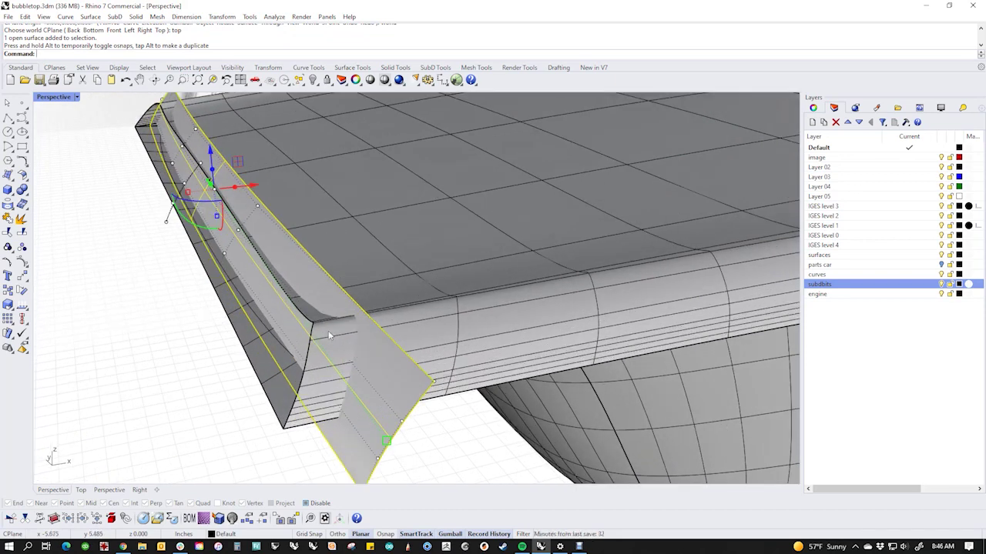
key(Escape)
click(369, 420)
shift+click(435, 346)
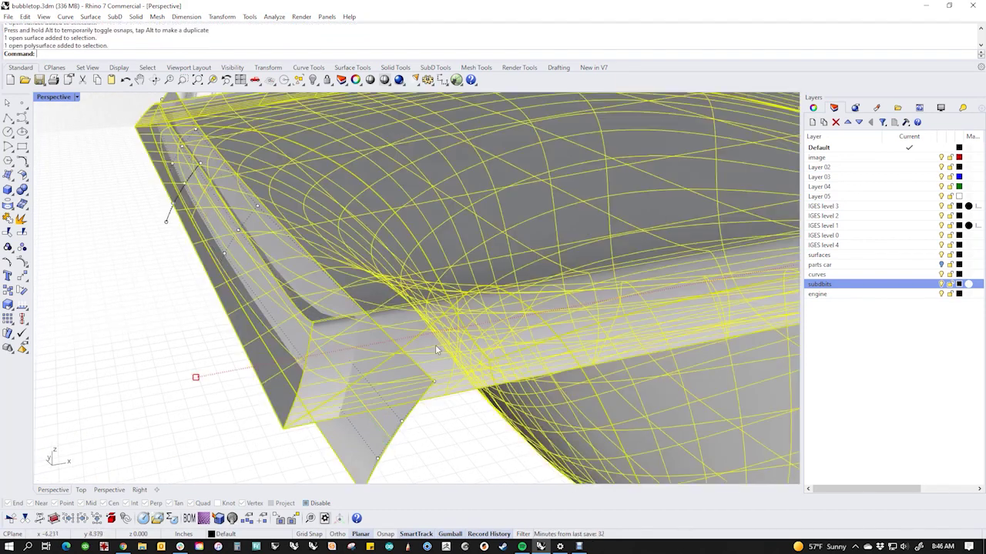
key(ctrl+t)
click(359, 428)
click(303, 424)
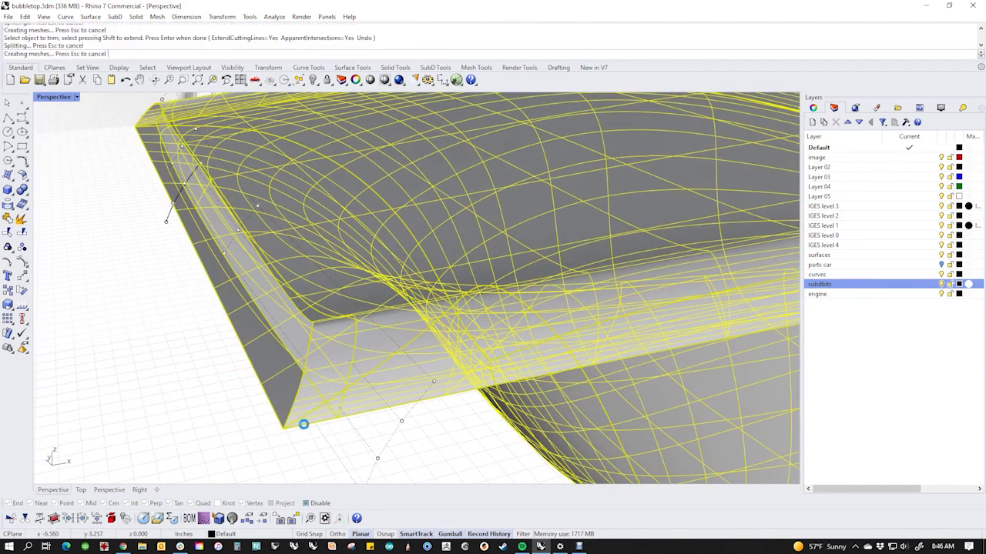
key(Return)
scroll(320, 405, down, 4)
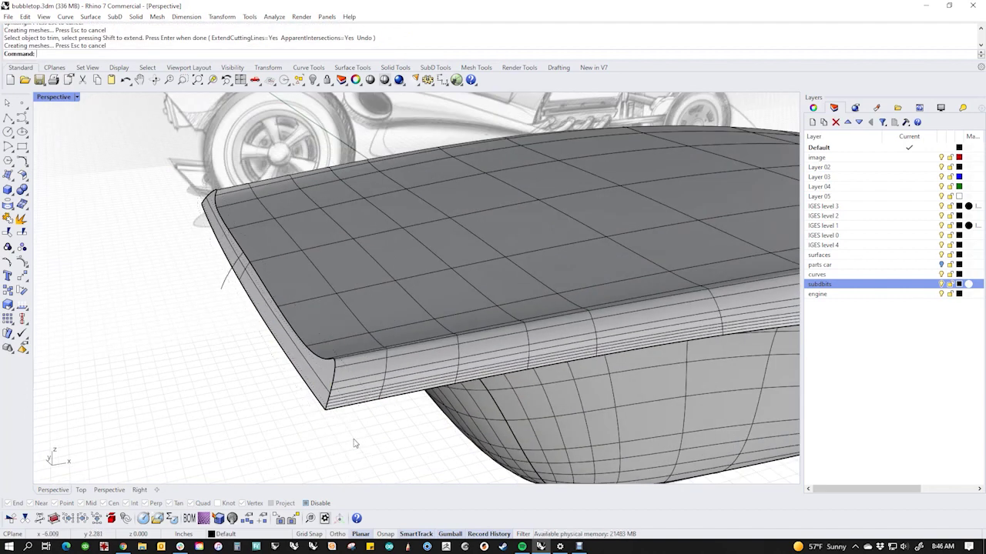
- Join the trimmed bowed surface and the body into one polysurface
drag(359, 446, 322, 388)
text(h)
key(Return)
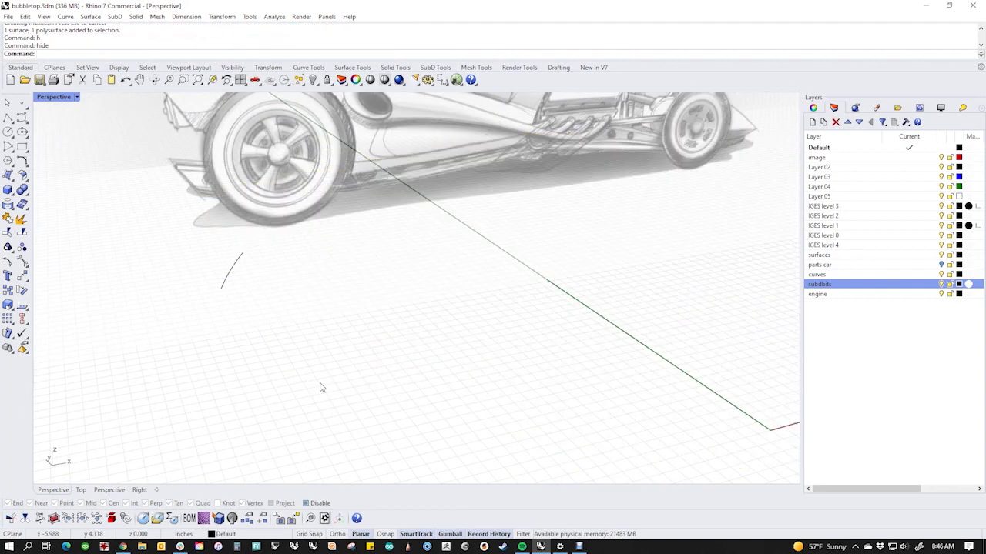
key(ctrl+z)
text(j)
key(Return)
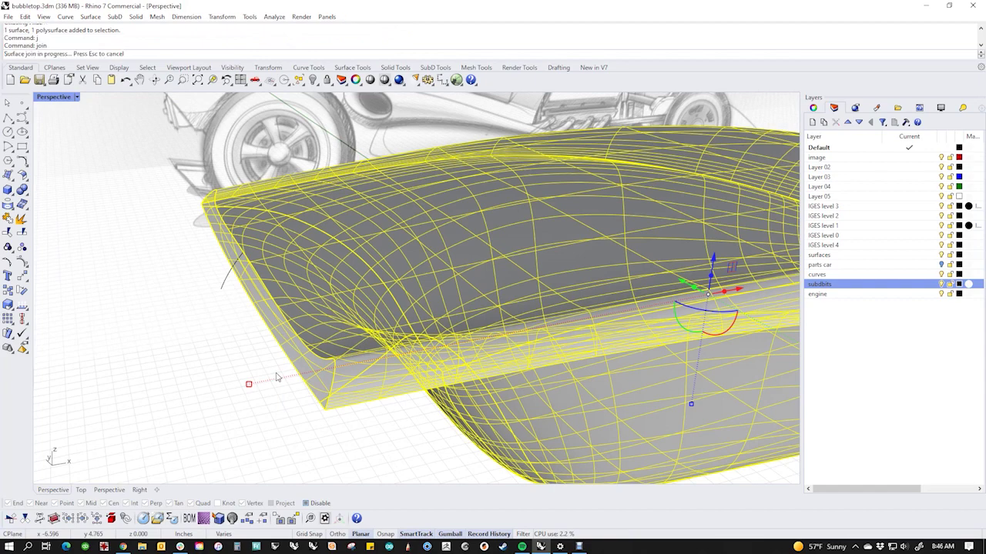
click(233, 375)
- Set the Perspective view to Rendered display and inspect the capped body from the side and rear
scroll(227, 375, down, 4)
right_drag(226, 375, 231, 323)
click(54, 97)
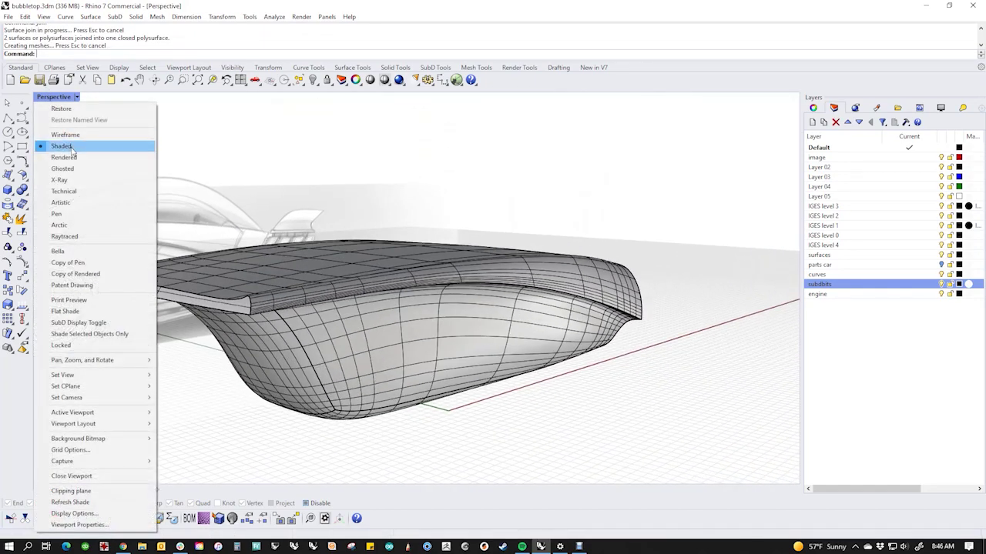
click(61, 145)
right_drag(462, 385, 366, 332)
click(366, 331)
click(226, 364)
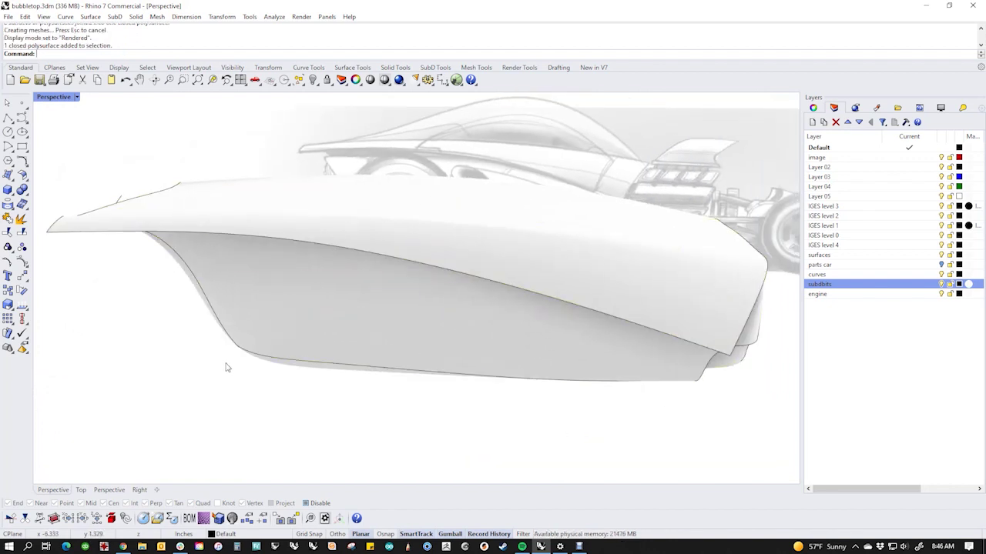
scroll(175, 350, down, 4)
right_drag(177, 352, 288, 376)
right_drag(346, 404, 359, 383)
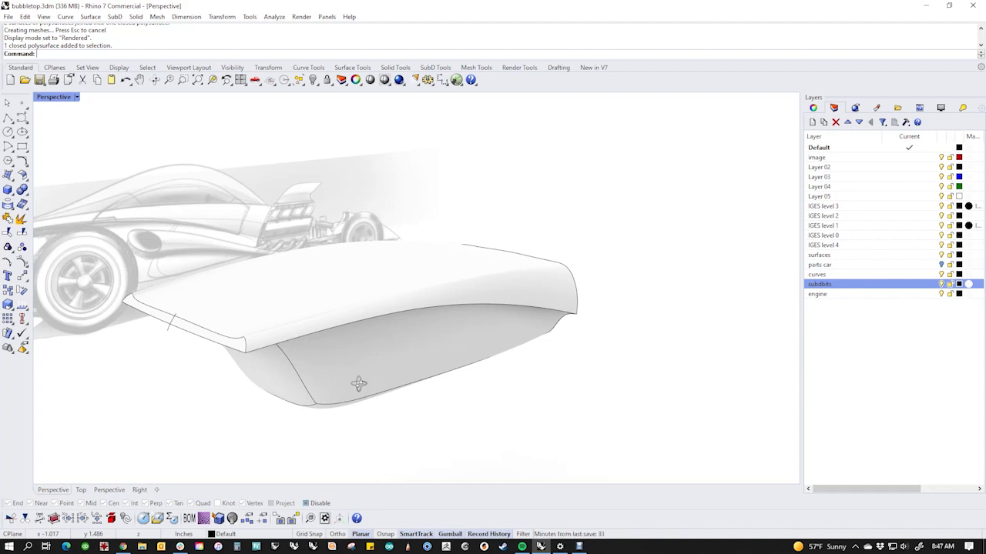
- Delete the trimmed closed body and show all the hidden car parts
click(358, 383)
key(Delete)
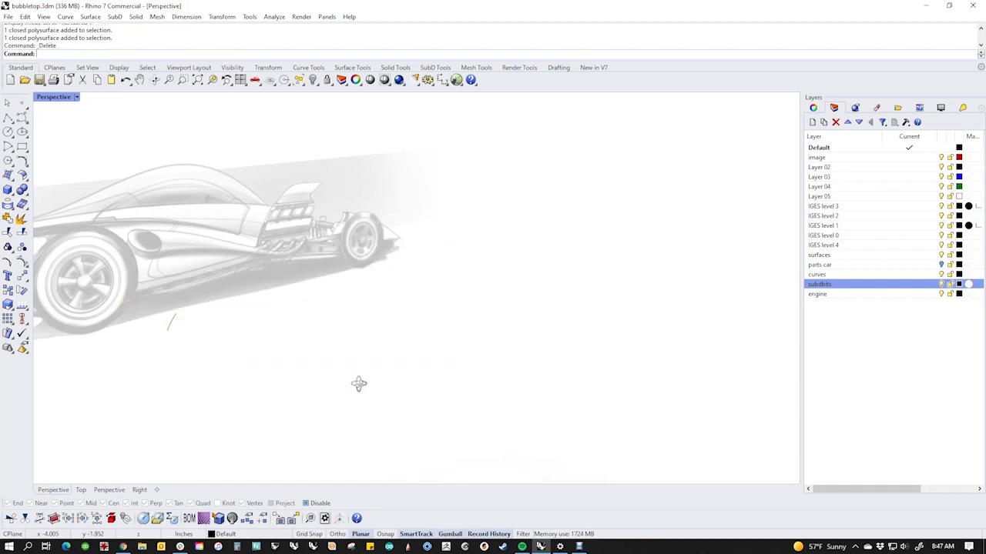
right_drag(416, 332, 799, 331)
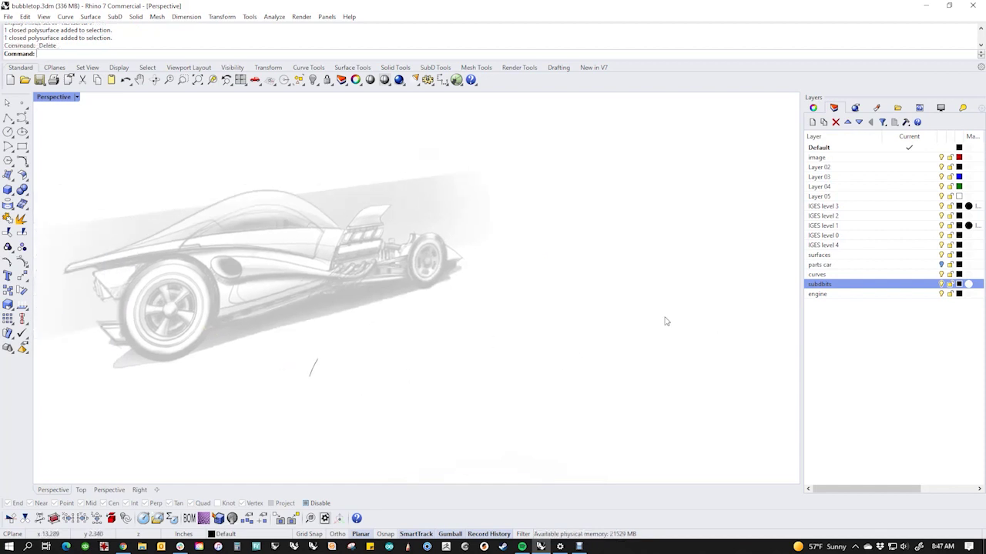
text(v)
key(Return)
right_drag(666, 321, 653, 302)
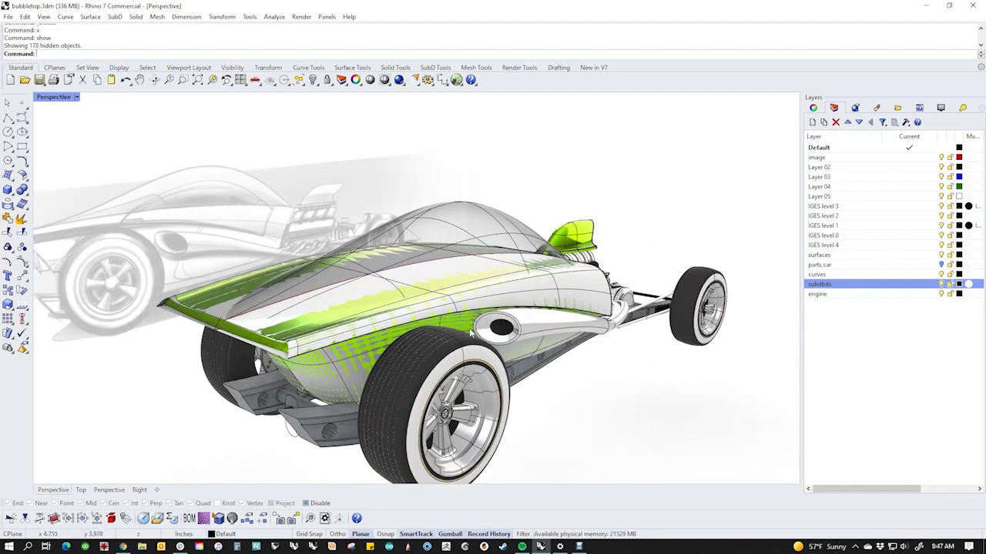
- Isolate the finished green car body by hiding all other objects
click(347, 373)
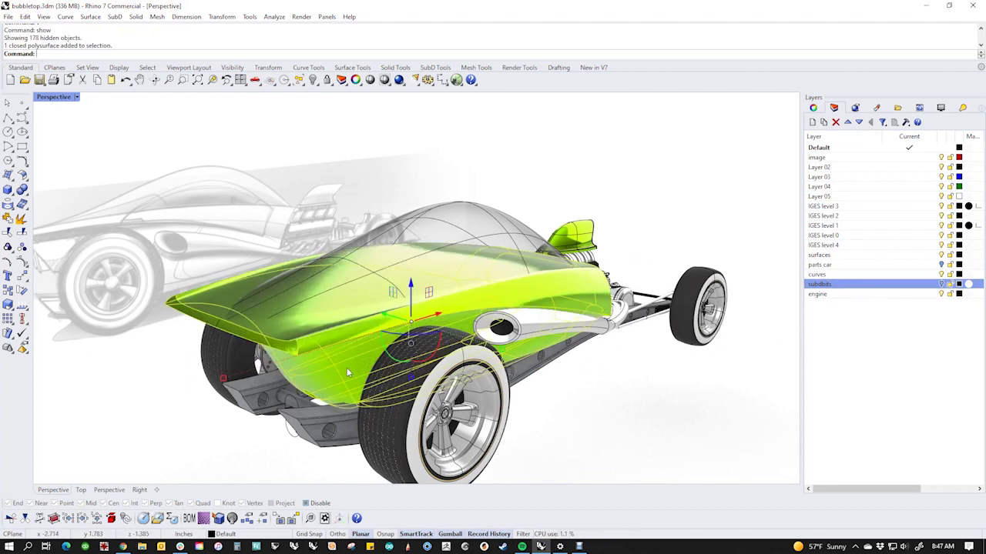
text(x)
key(Return)
- Examine the isolated green body's side recesses, engine opening and rear lip from the front, side and rear
right_drag(383, 369, 371, 386)
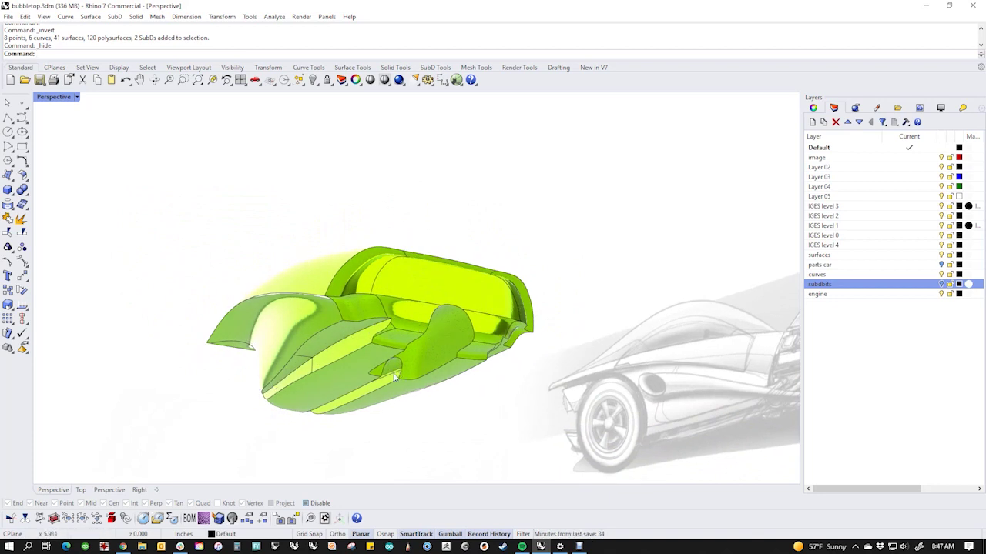
right_drag(394, 378, 400, 352)
right_drag(461, 357, 404, 337)
right_drag(292, 326, 558, 377)
right_drag(493, 403, 446, 385)
scroll(535, 360, up, 2)
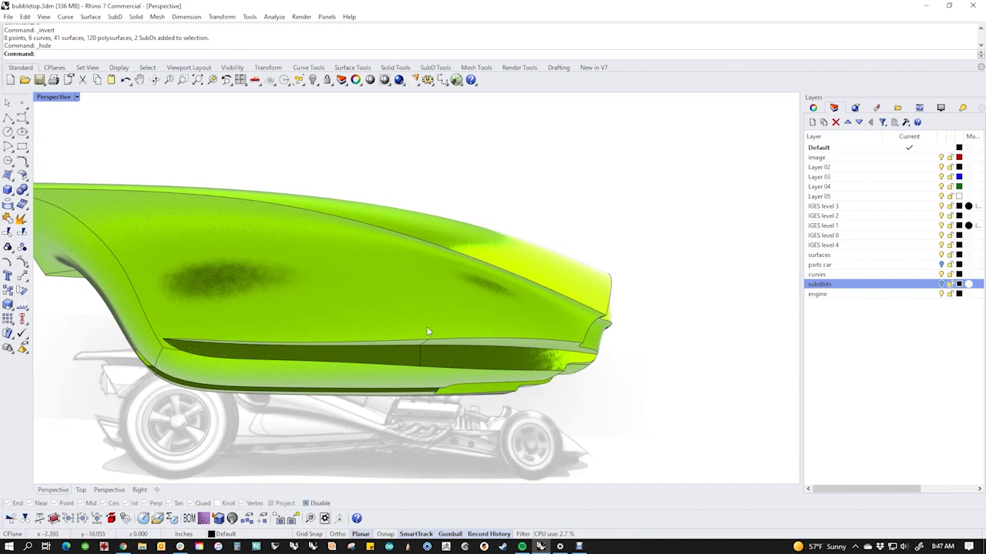
right_drag(426, 326, 472, 360)
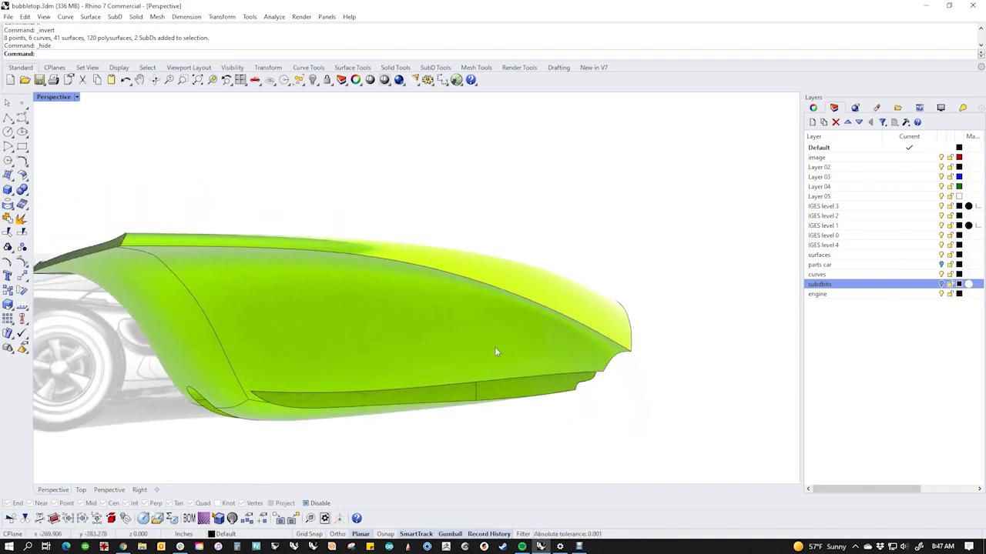
mouse_move(517, 312)
right_down()
mouse_move(378, 336)
mouse_move(445, 336)
right_up()
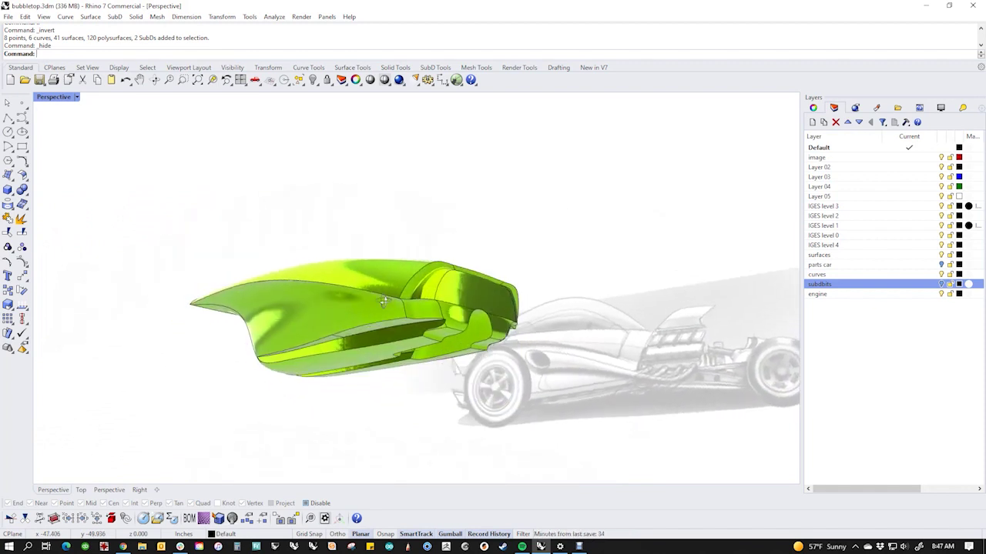
scroll(446, 336, up, 4)
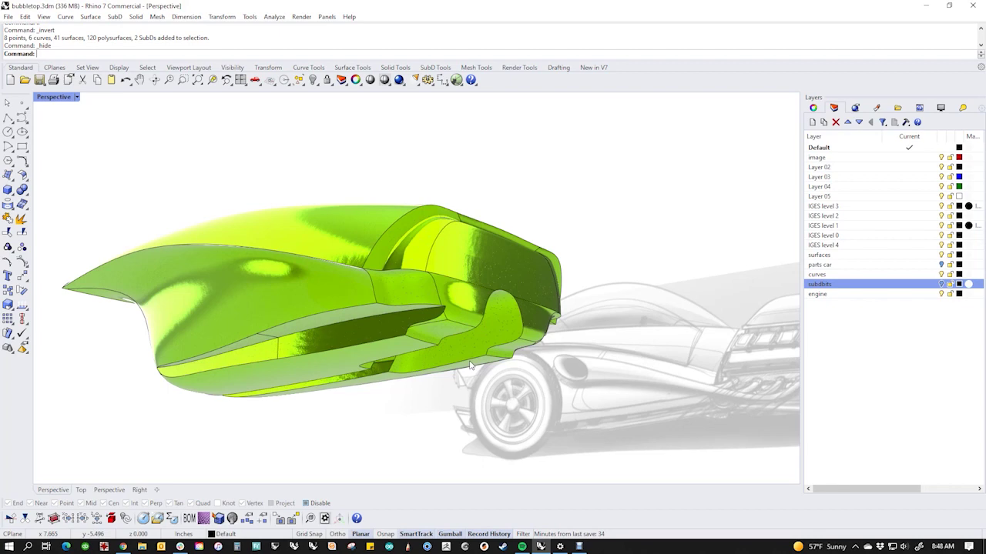
right_drag(462, 344, 416, 375)
- Show all the hidden parts to view the complete car from its front quarter
text(v)
key(Return)
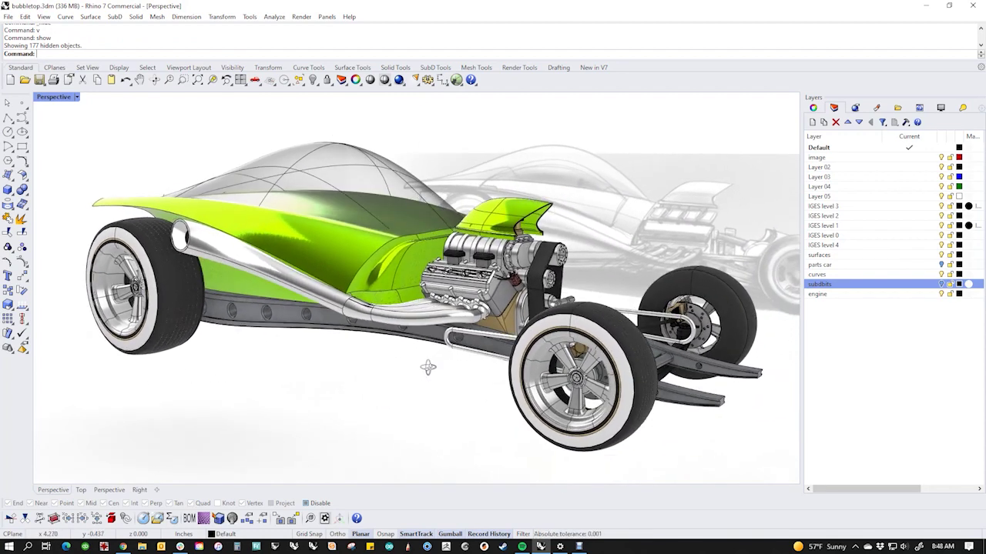
right_drag(428, 367, 428, 367)
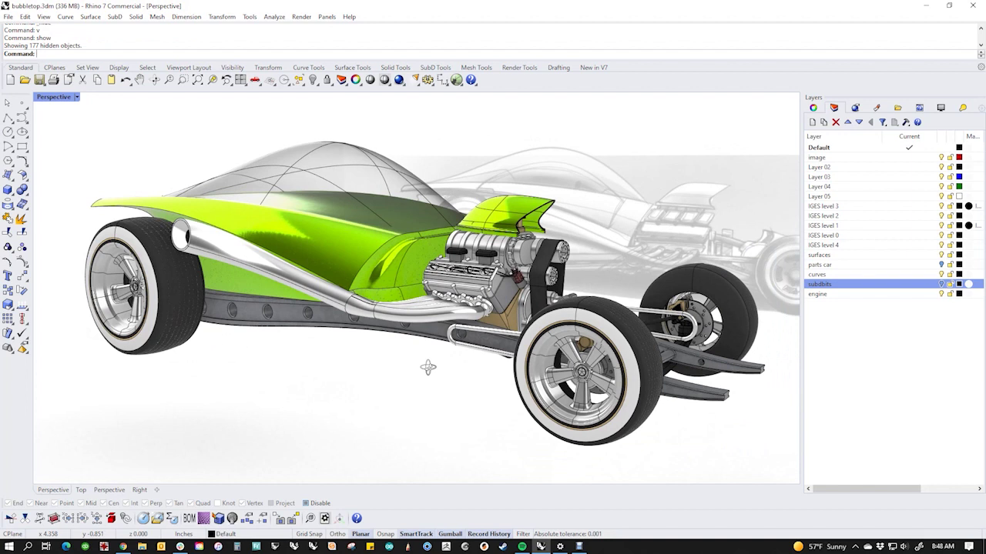